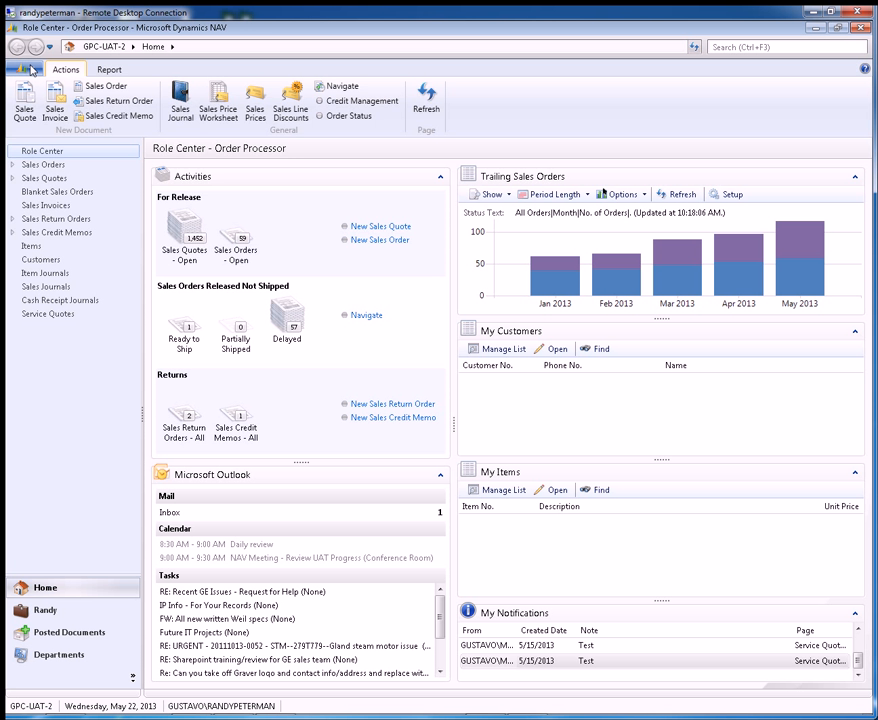
# Step: Open the Role Center page customization and move the My Notifications part to the top of the right column
pyautogui.click(31, 70)
pyautogui.moveTo(93, 216)
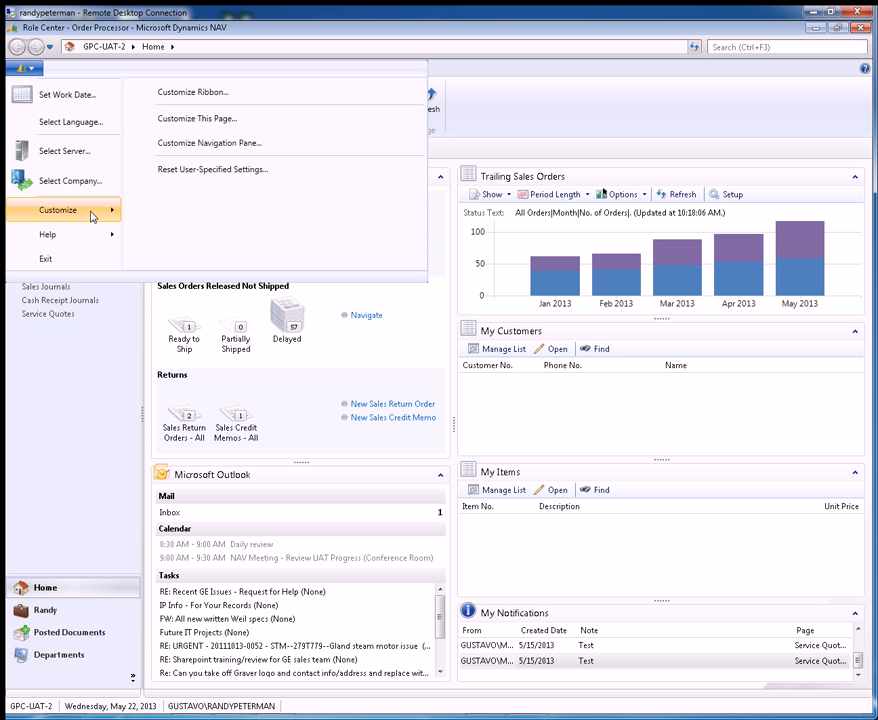
pyautogui.click(196, 126)
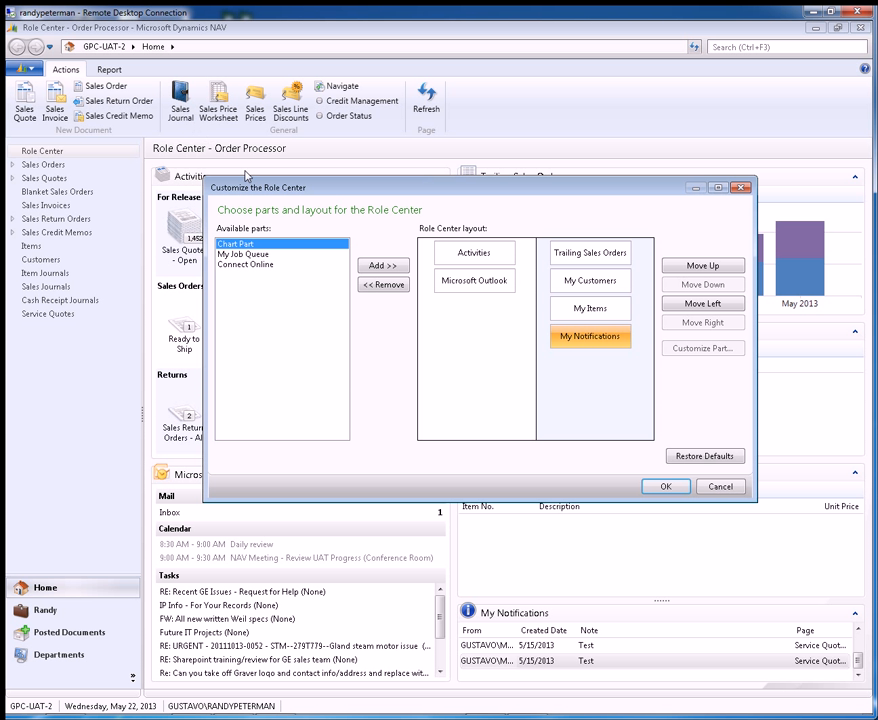
pyautogui.moveTo(370, 193); pyautogui.dragTo(326, 257)
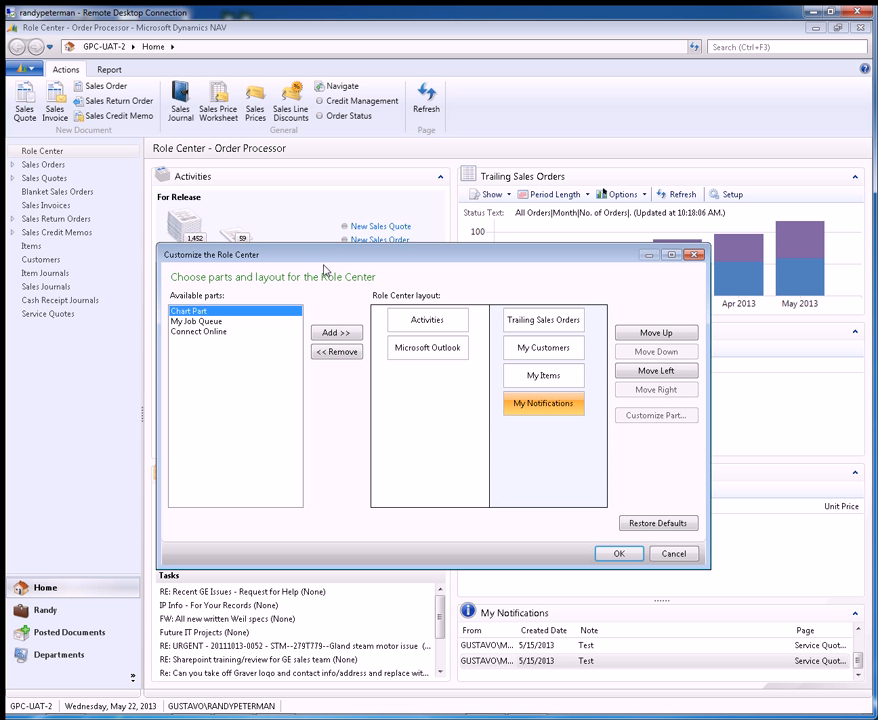
pyautogui.moveTo(378, 260); pyautogui.dragTo(297, 360)
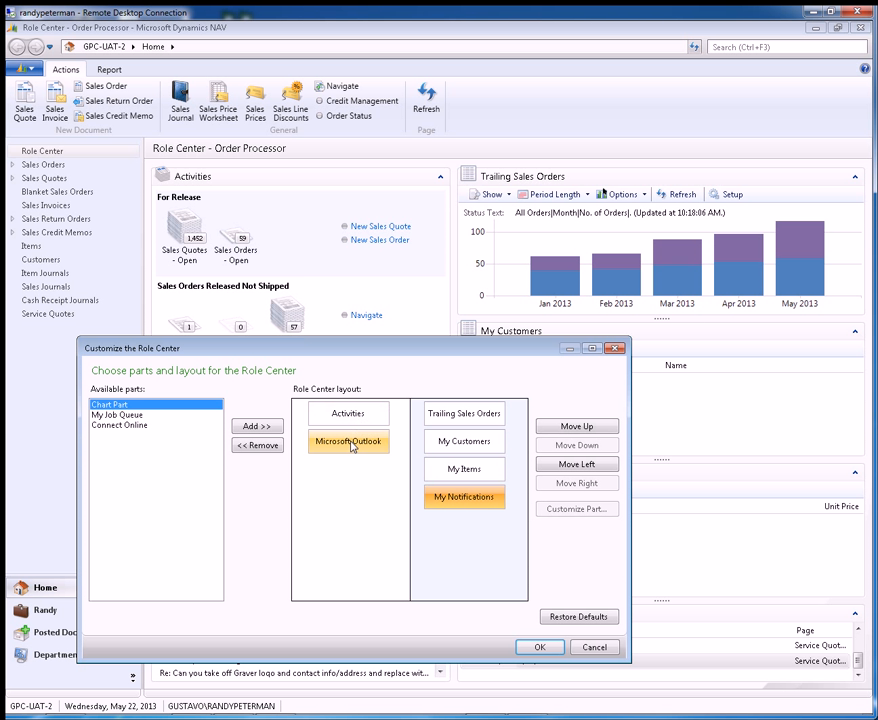
pyautogui.moveTo(421, 352); pyautogui.dragTo(487, 662)
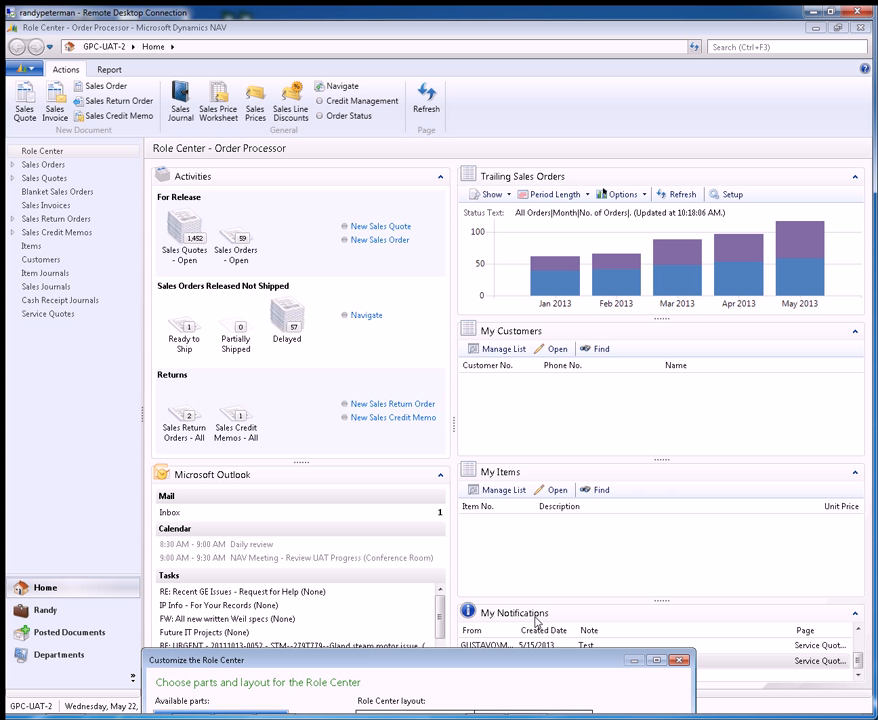
pyautogui.moveTo(526, 661); pyautogui.dragTo(524, 306)
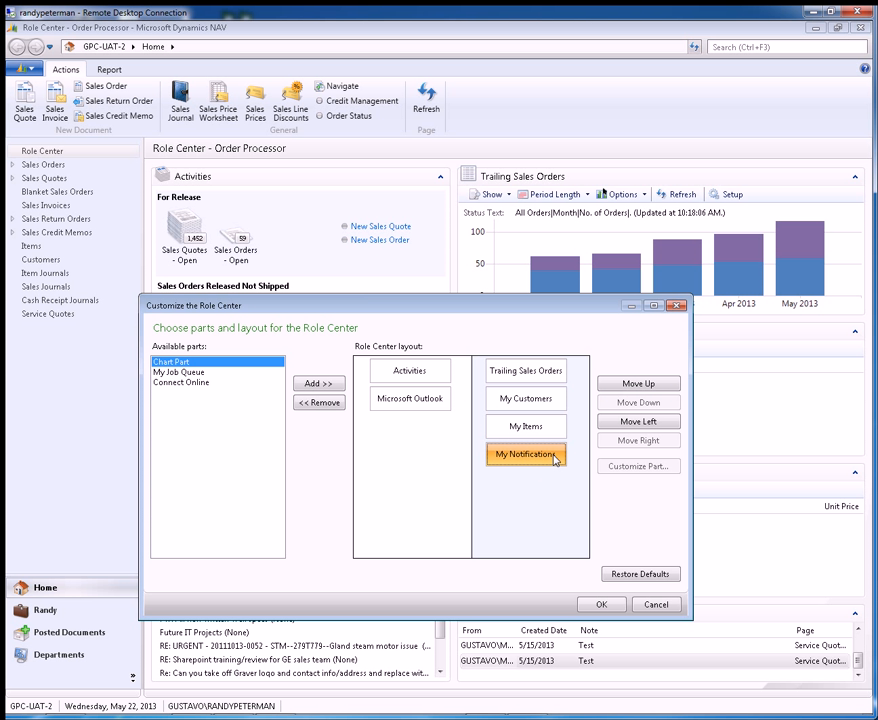
pyautogui.click(631, 388)
pyautogui.click(631, 388)
pyautogui.click(631, 388)
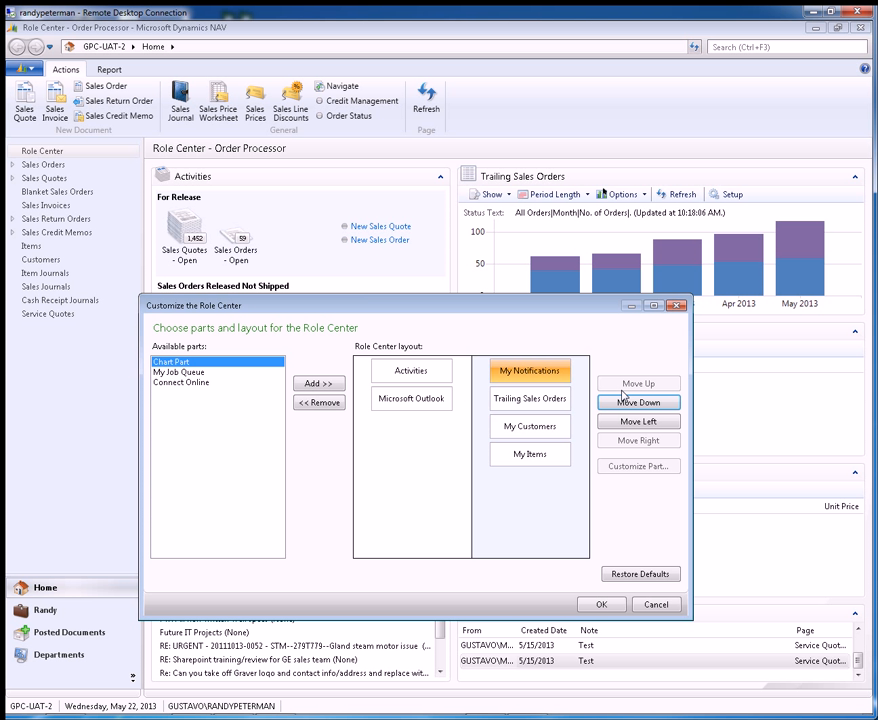
pyautogui.click(603, 605)
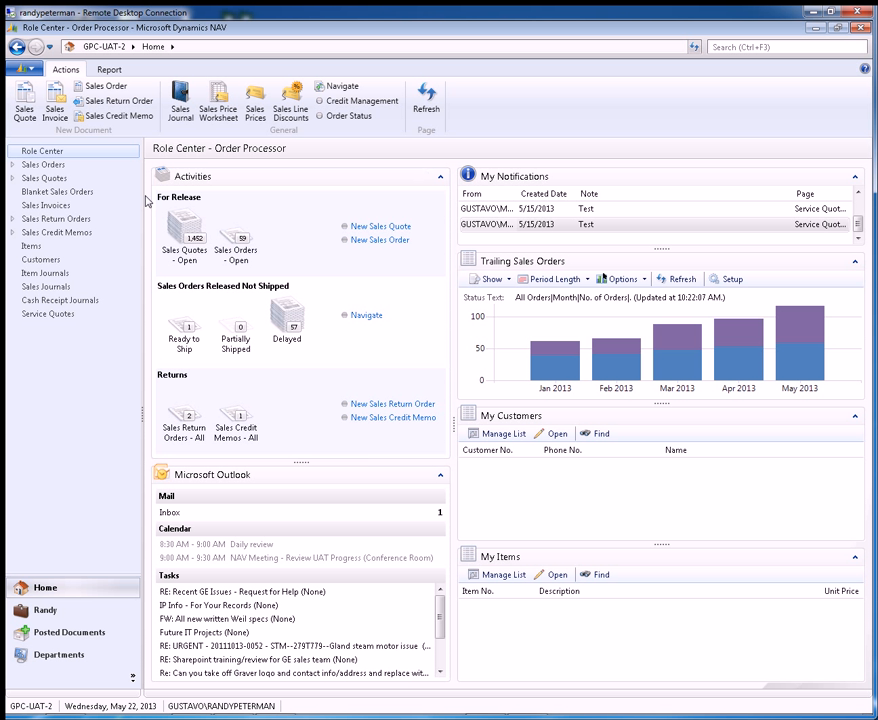
# Step: Remove the Trailing Sales Orders and My Items parts from the Role Center layout
pyautogui.click(22, 68)
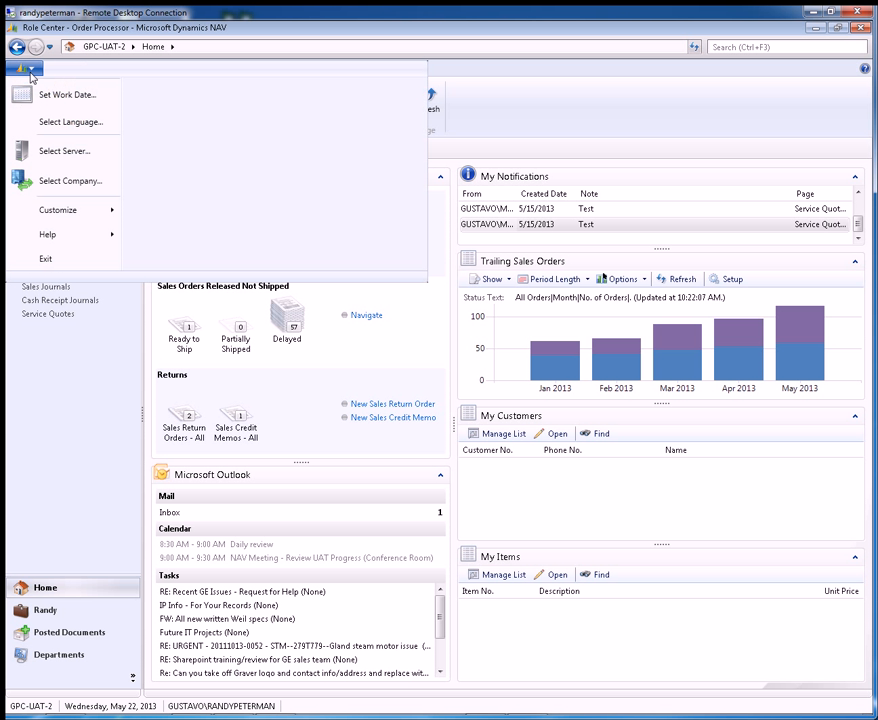
pyautogui.moveTo(100, 210)
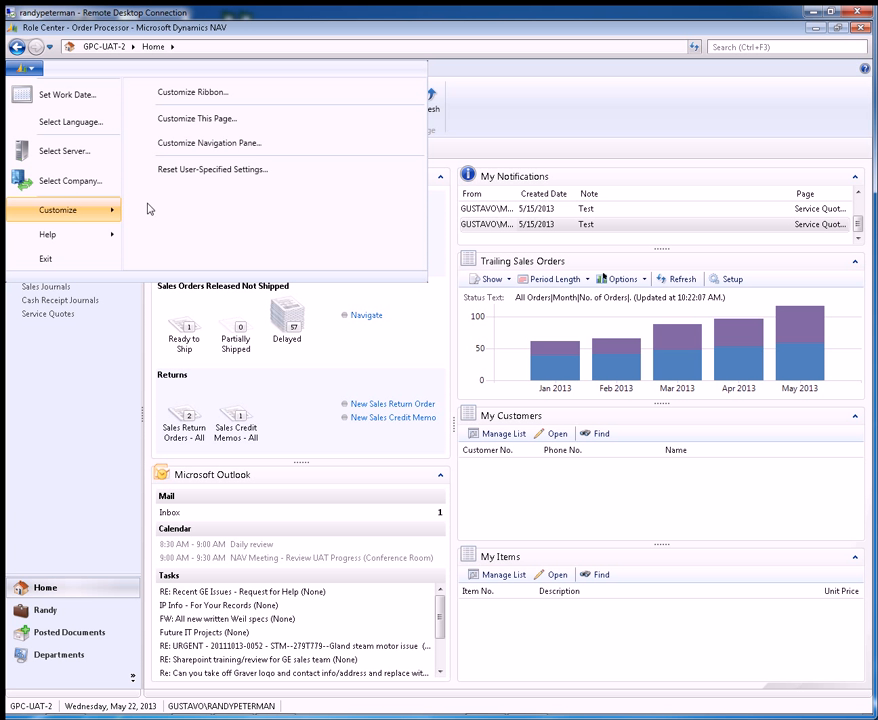
pyautogui.click(211, 121)
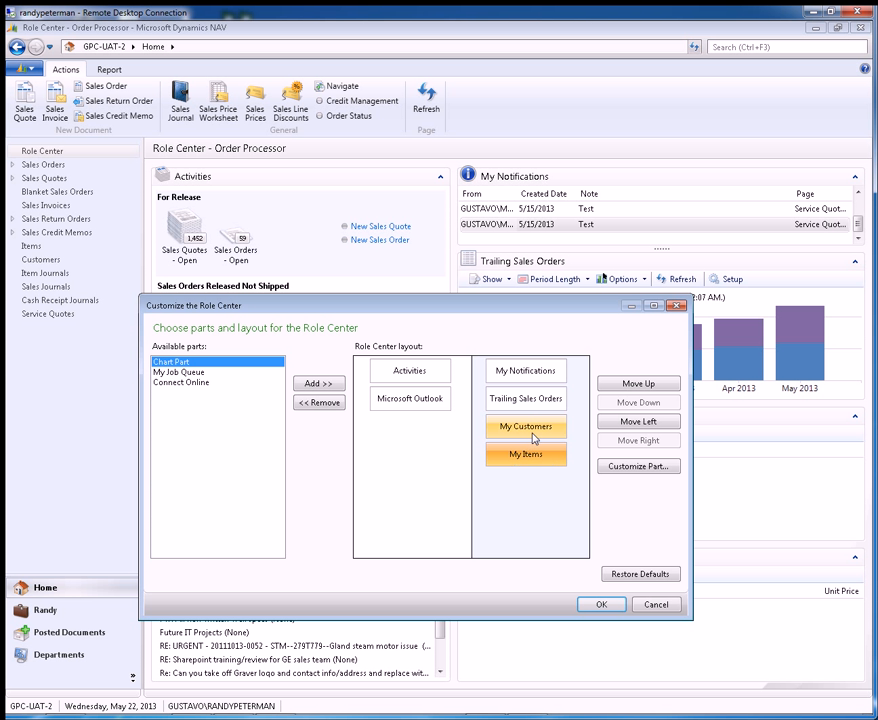
pyautogui.click(547, 405)
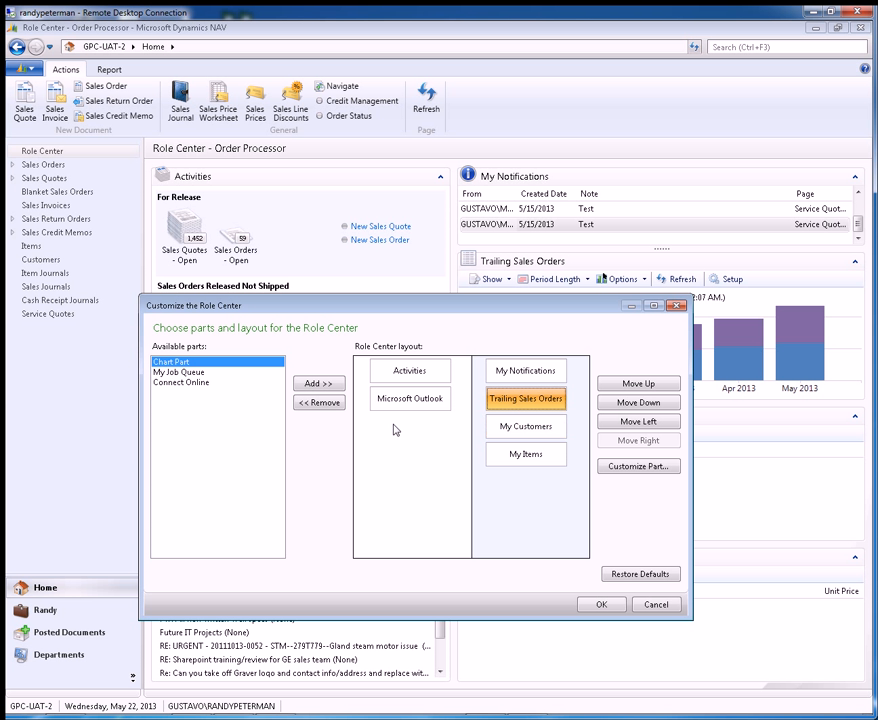
pyautogui.click(334, 403)
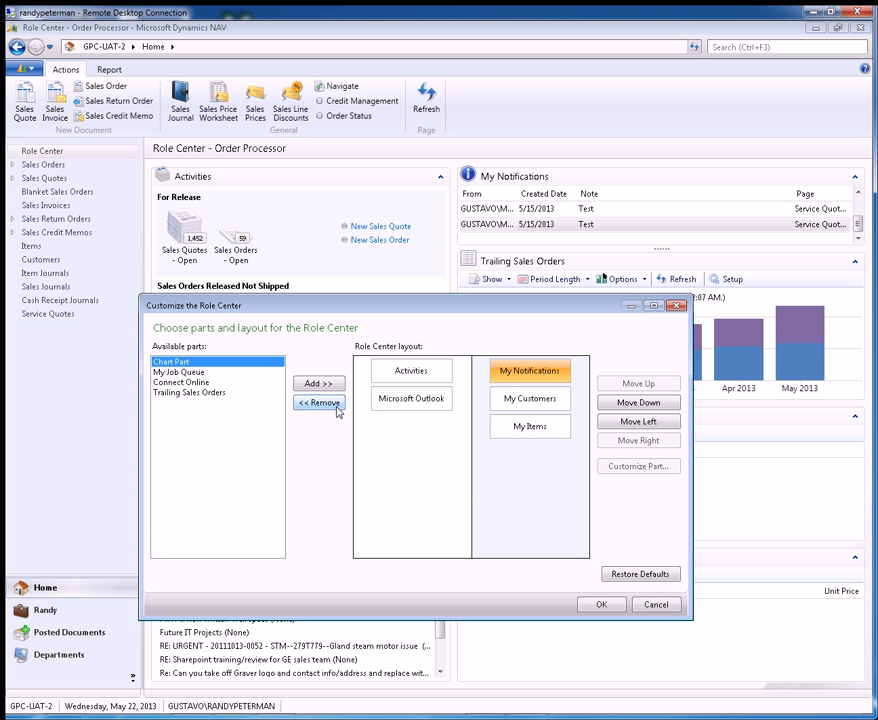
pyautogui.click(546, 404)
pyautogui.click(525, 431)
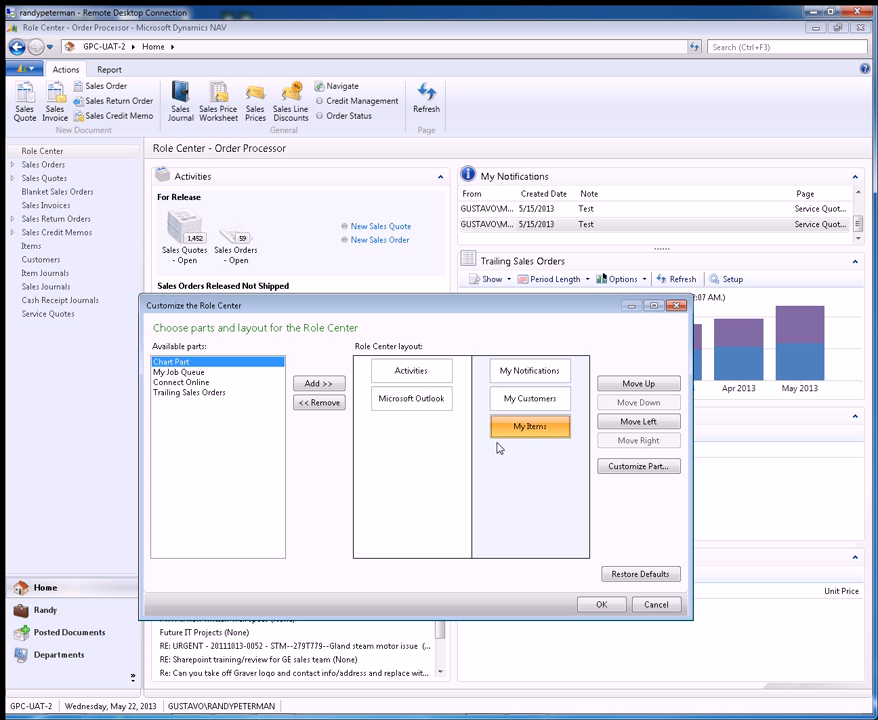
pyautogui.click(336, 406)
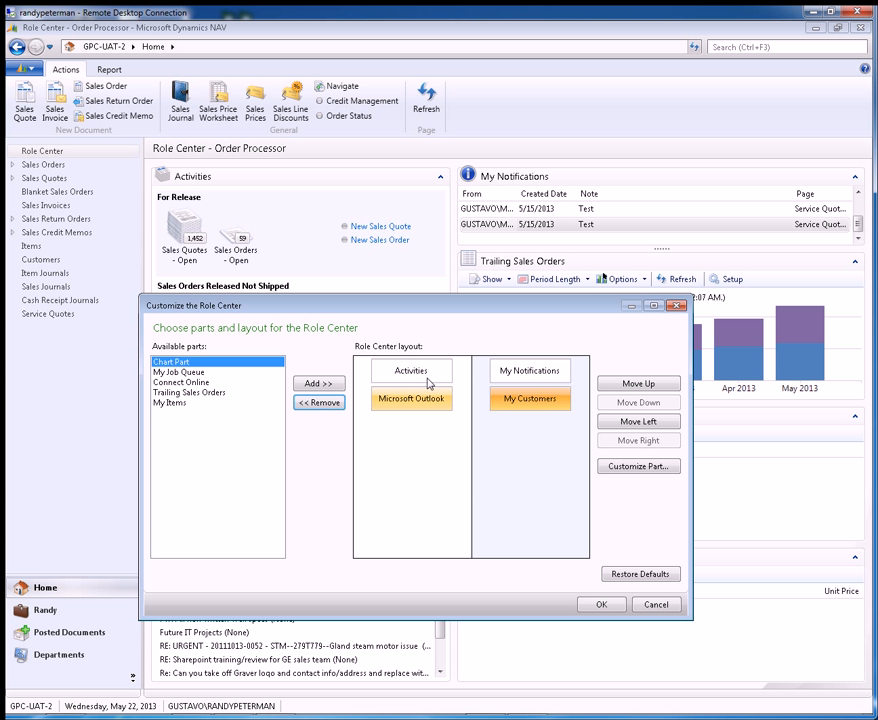
# Step: Add the Connect Online part to the layout, move it into the right column, and apply the changes
pyautogui.click(427, 379)
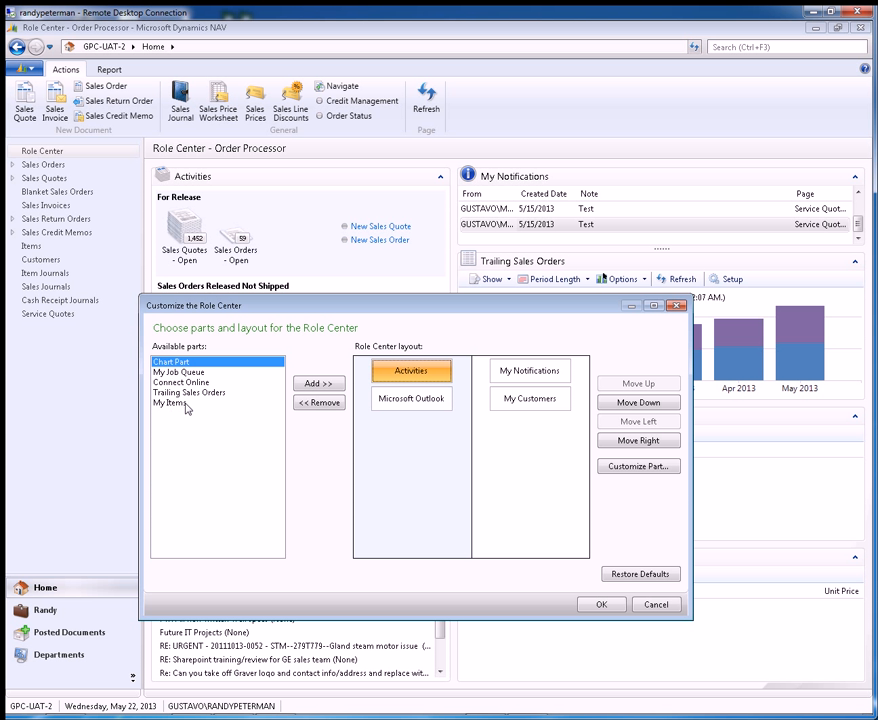
pyautogui.click(190, 384)
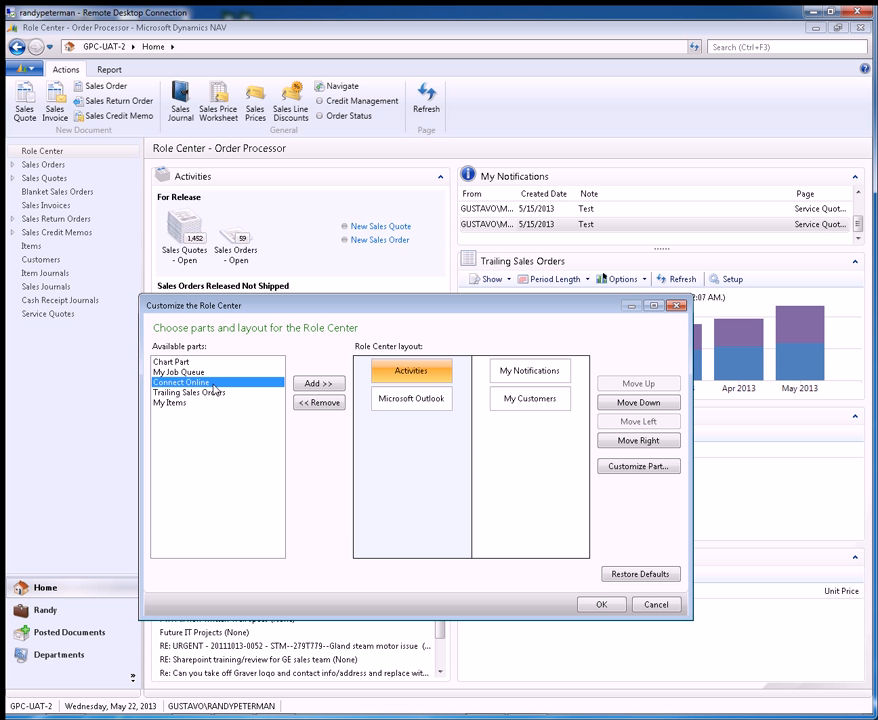
pyautogui.click(317, 386)
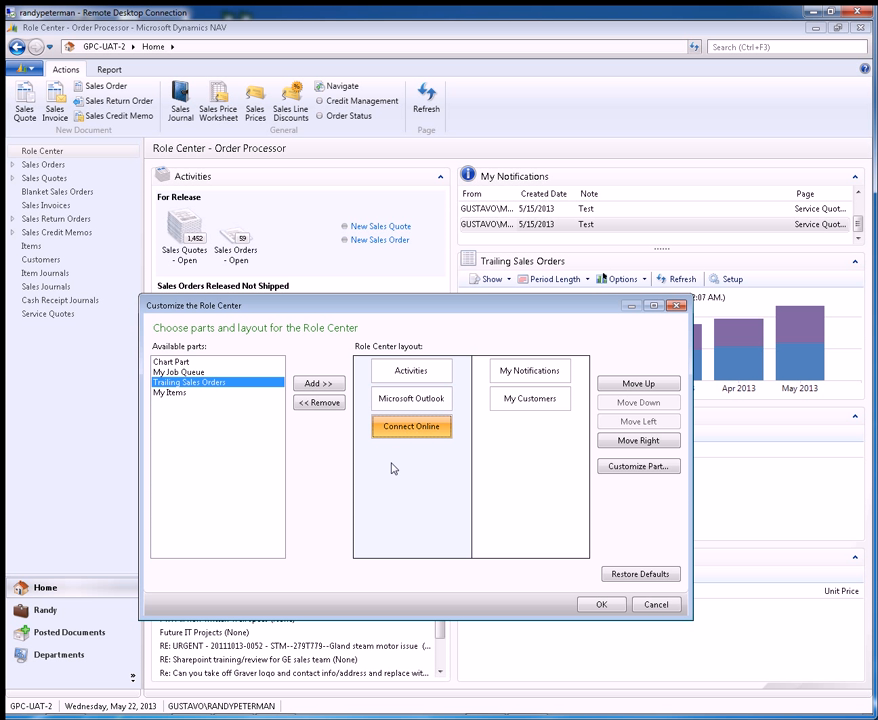
pyautogui.click(625, 441)
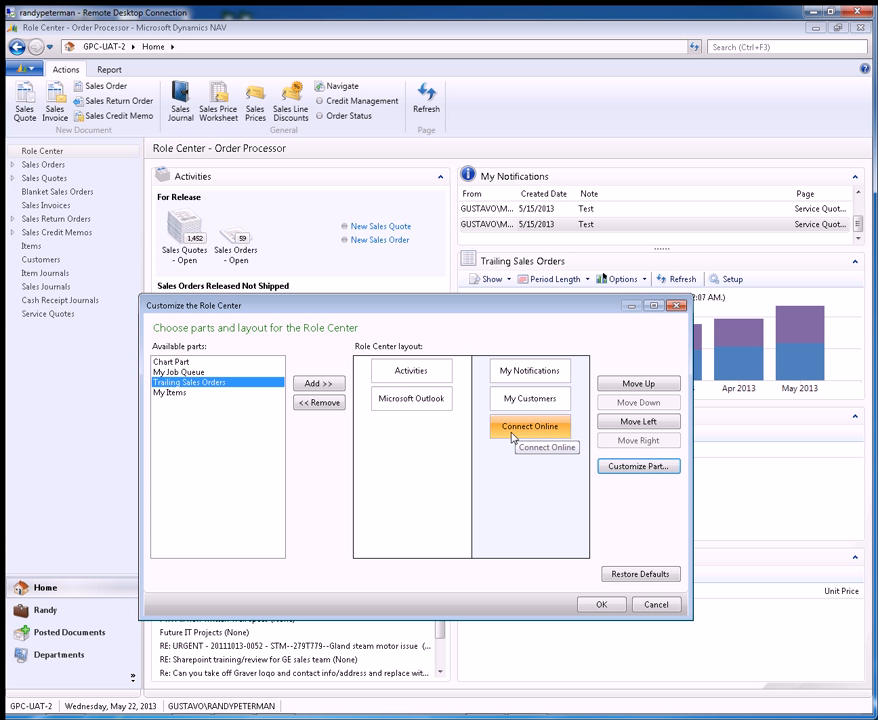
pyautogui.click(606, 606)
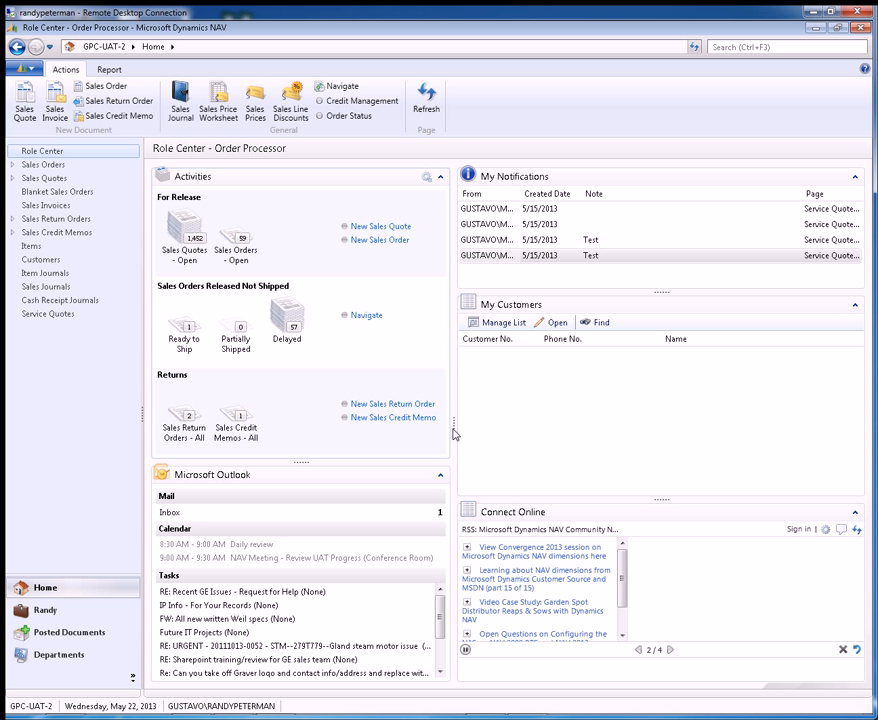
# Step: Resize the Role Center's column width and the heights of the right-column parts by dragging their dividers
pyautogui.moveTo(456, 428); pyautogui.dragTo(552, 449)
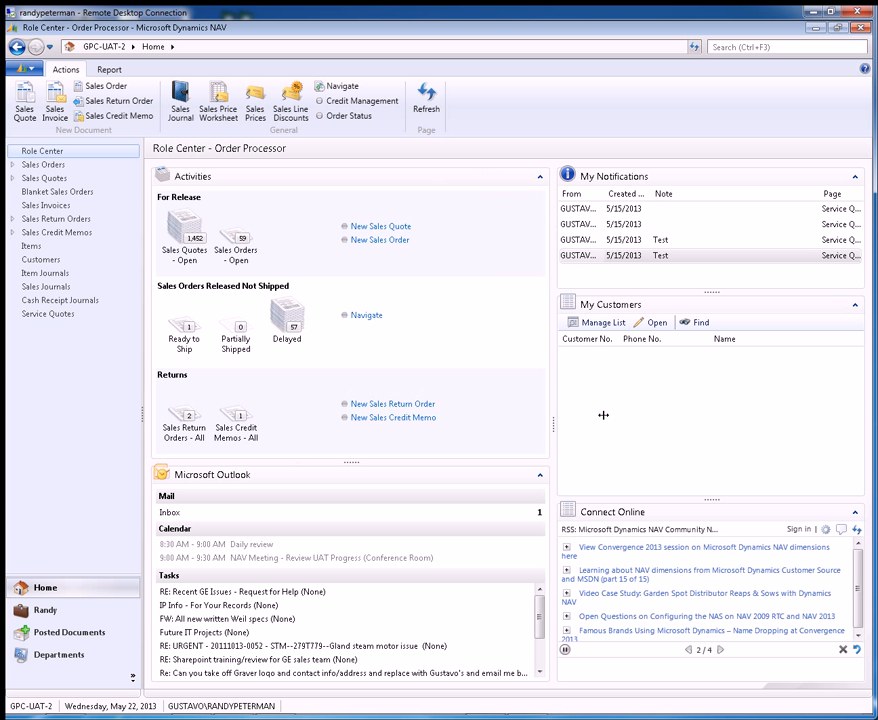
pyautogui.moveTo(555, 432); pyautogui.dragTo(484, 441)
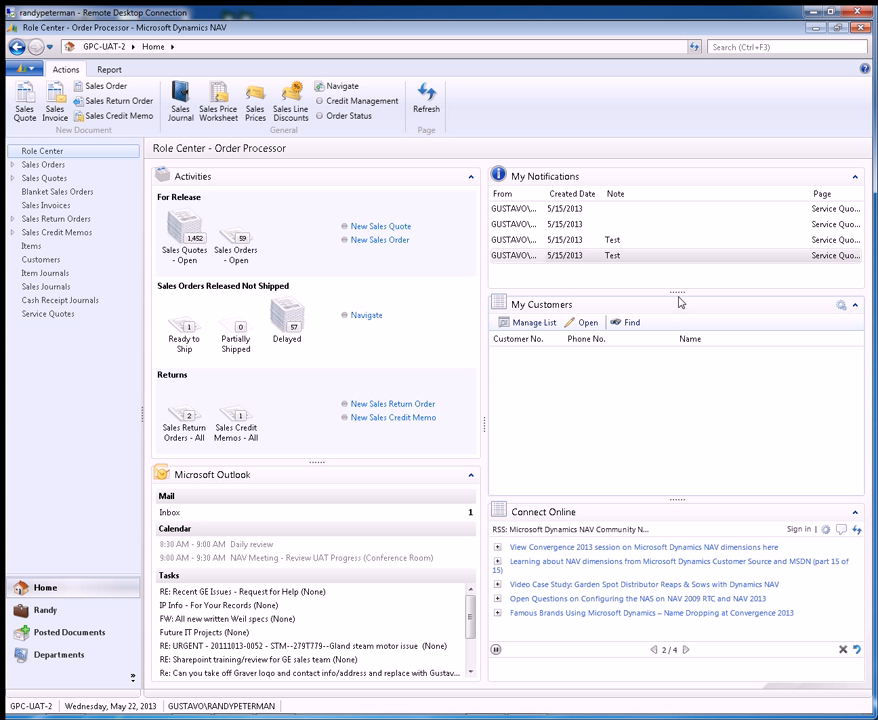
pyautogui.moveTo(668, 292); pyautogui.dragTo(672, 344)
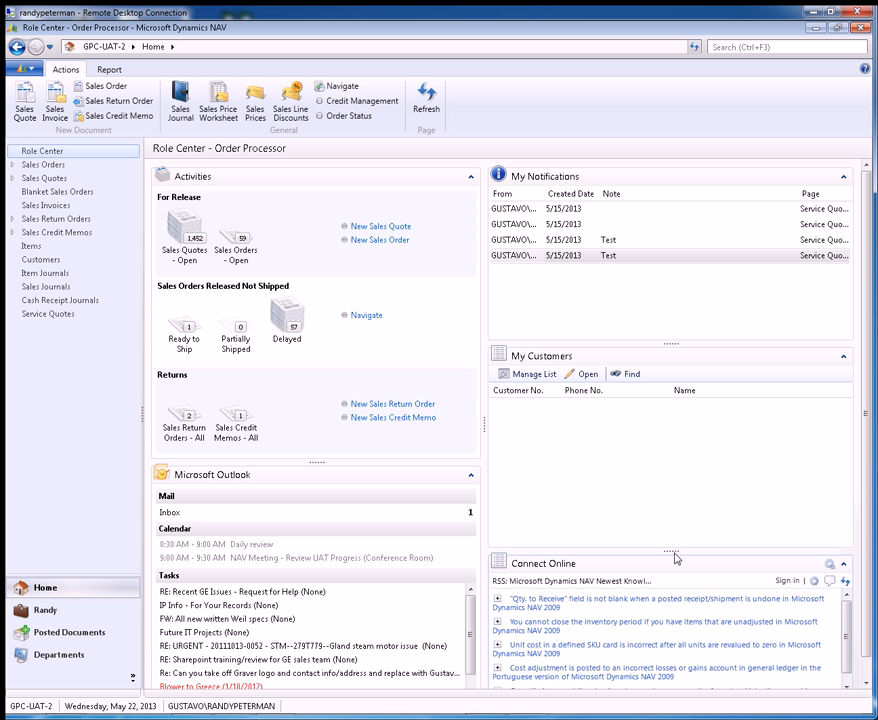
pyautogui.moveTo(674, 551); pyautogui.dragTo(684, 517)
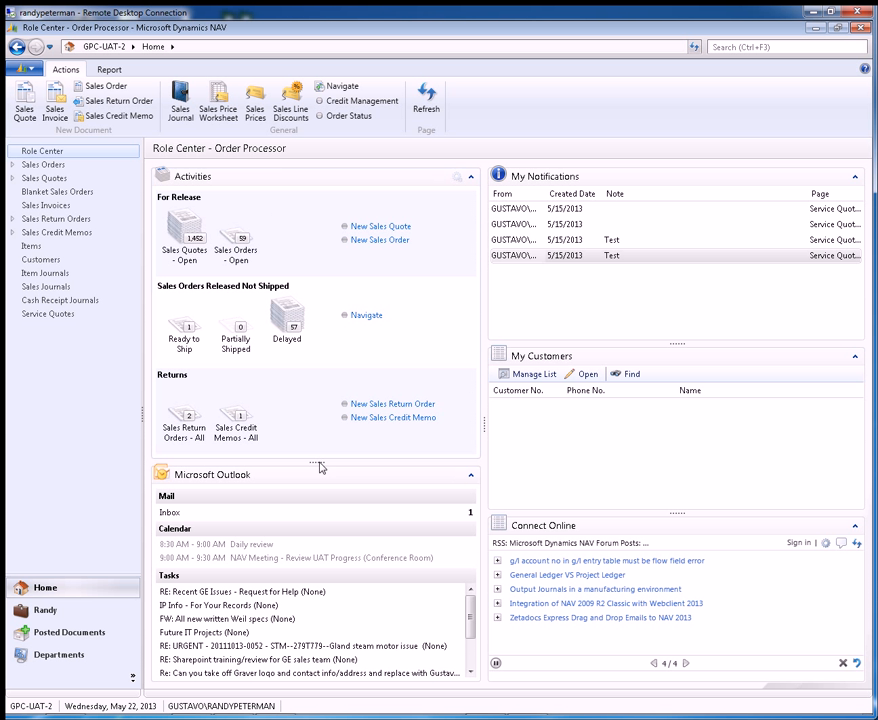
pyautogui.moveTo(321, 468); pyautogui.dragTo(322, 438)
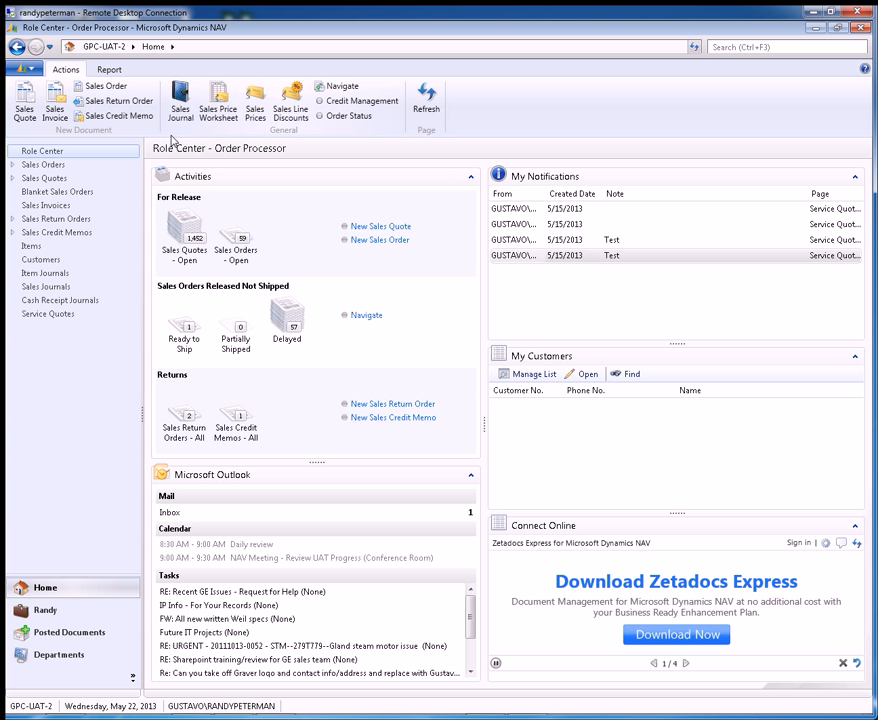
# Step: Customize the Connect Online part to remove its Connect Online field, then apply the page customization
pyautogui.click(20, 68)
pyautogui.moveTo(112, 210)
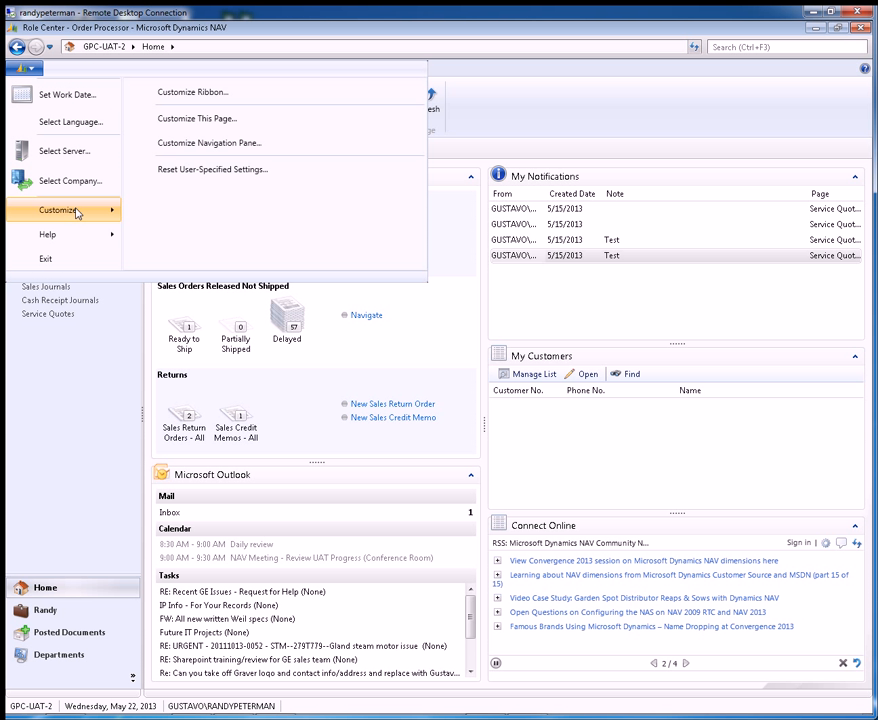
pyautogui.click(218, 128)
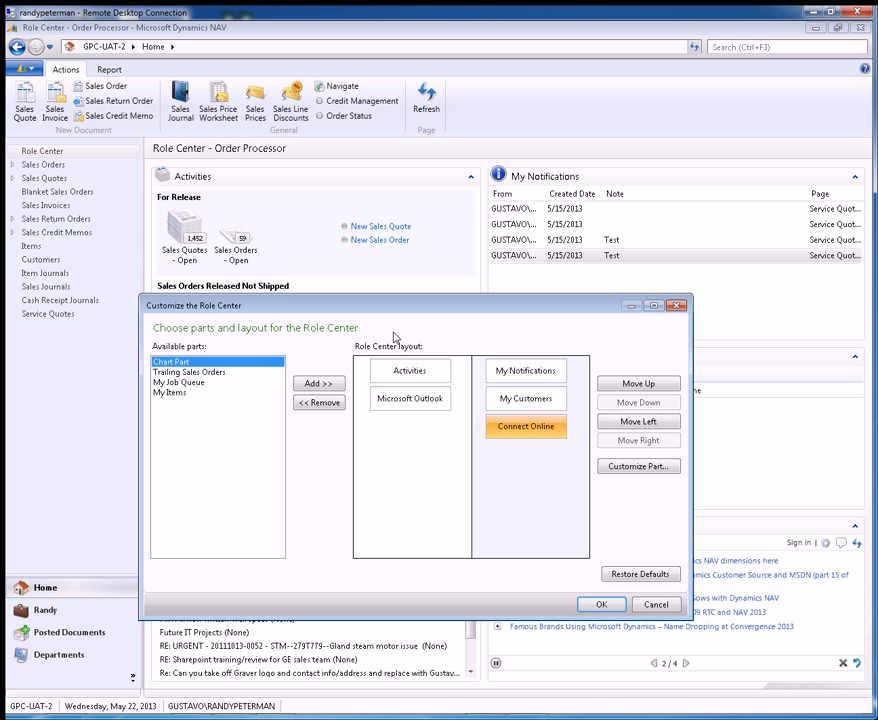
pyautogui.click(550, 433)
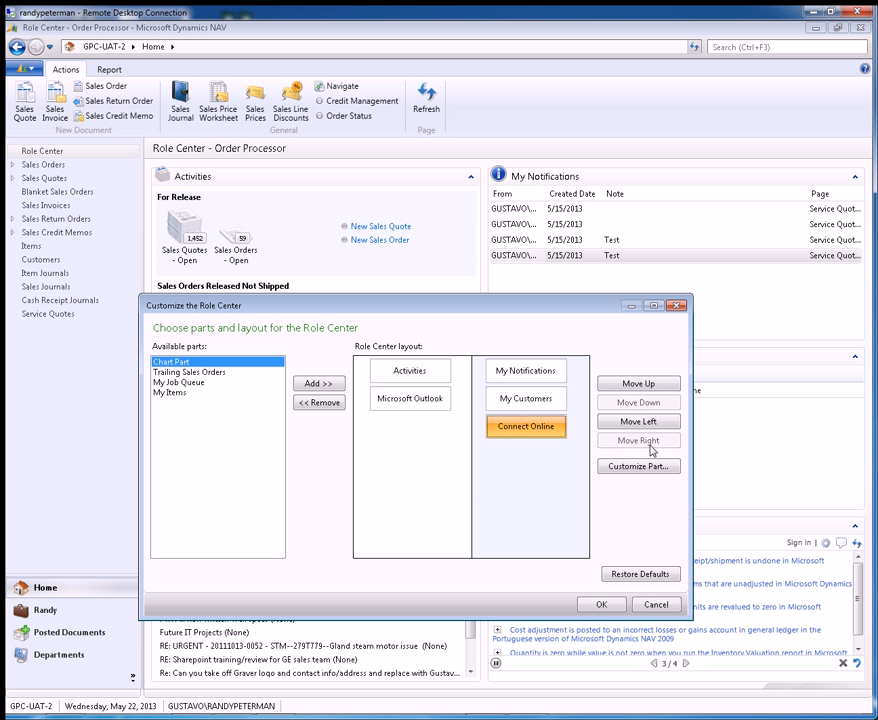
pyautogui.click(648, 468)
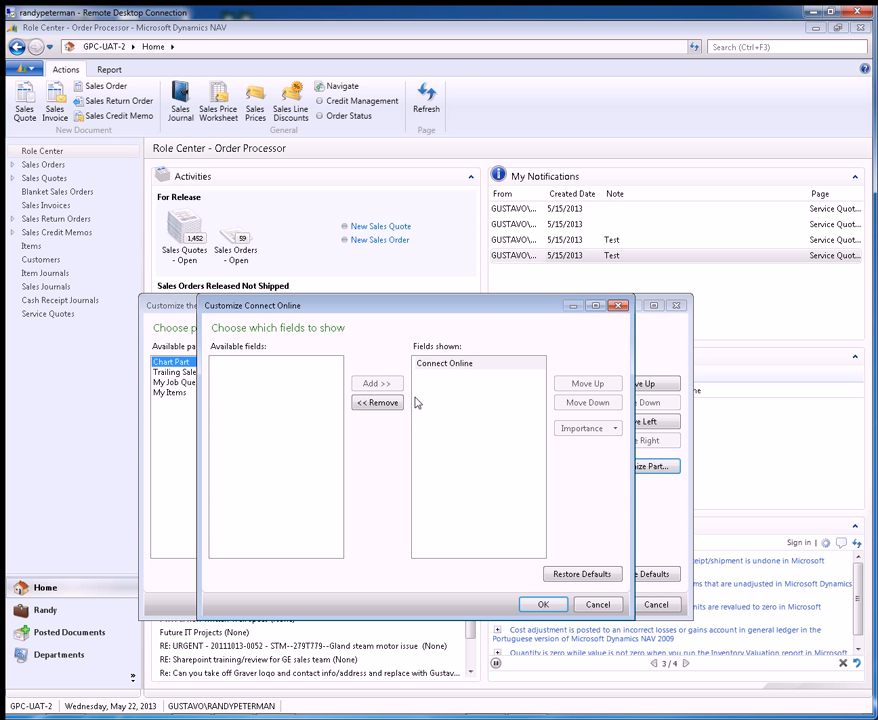
pyautogui.click(454, 366)
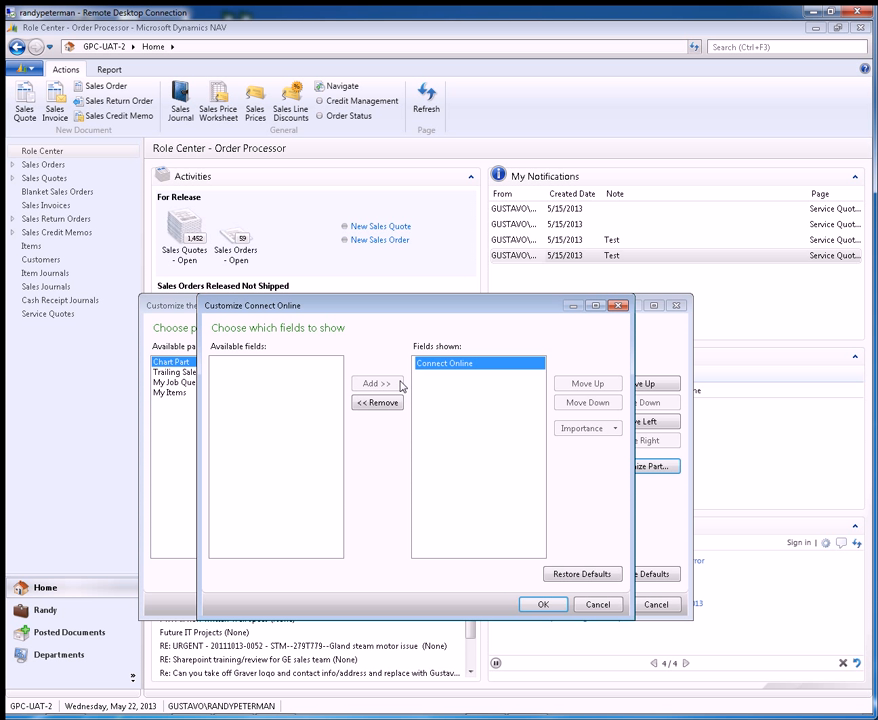
pyautogui.click(372, 402)
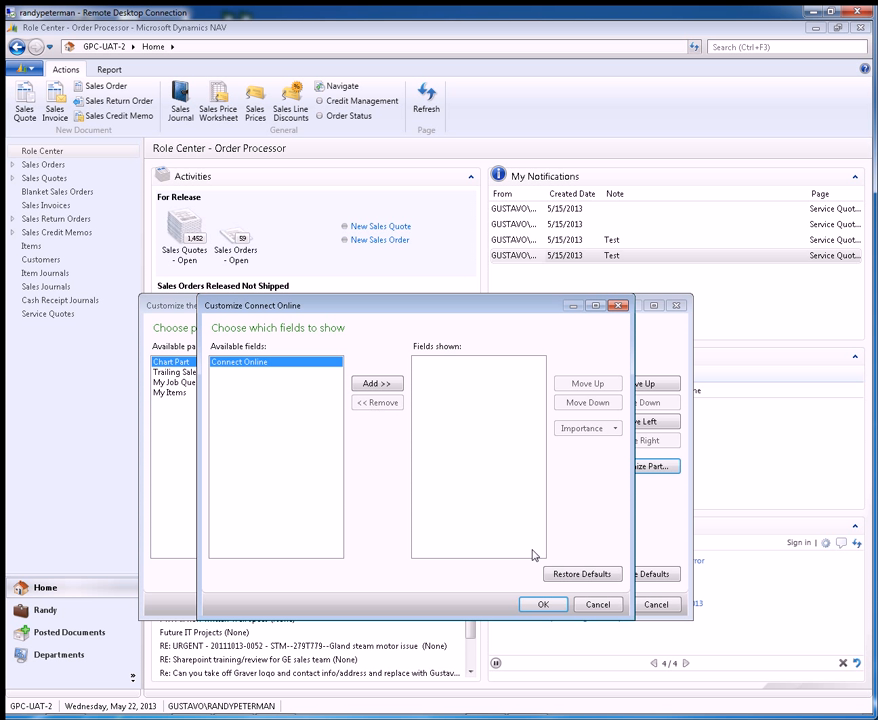
pyautogui.click(543, 604)
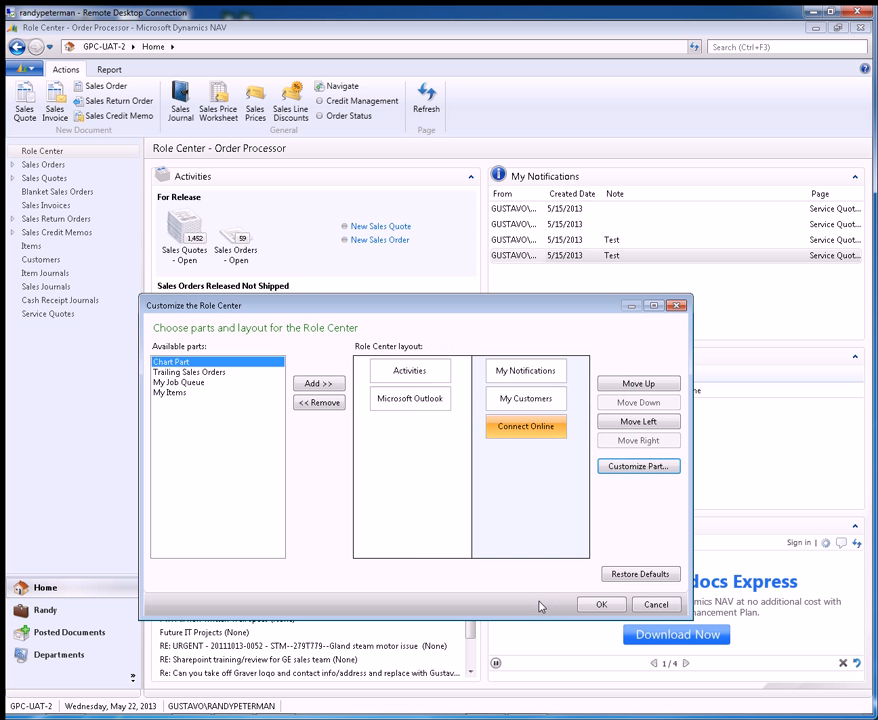
pyautogui.click(600, 604)
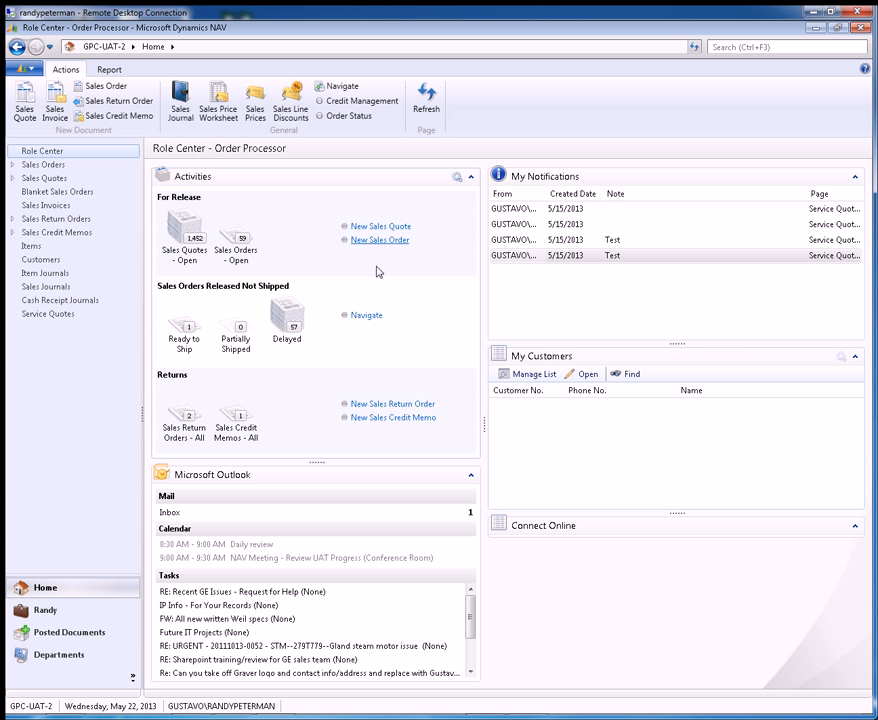
# Step: Customize the Microsoft Outlook part to hide the calendar and show only today's tasks, then apply the page customization
pyautogui.click(34, 70)
pyautogui.moveTo(93, 215)
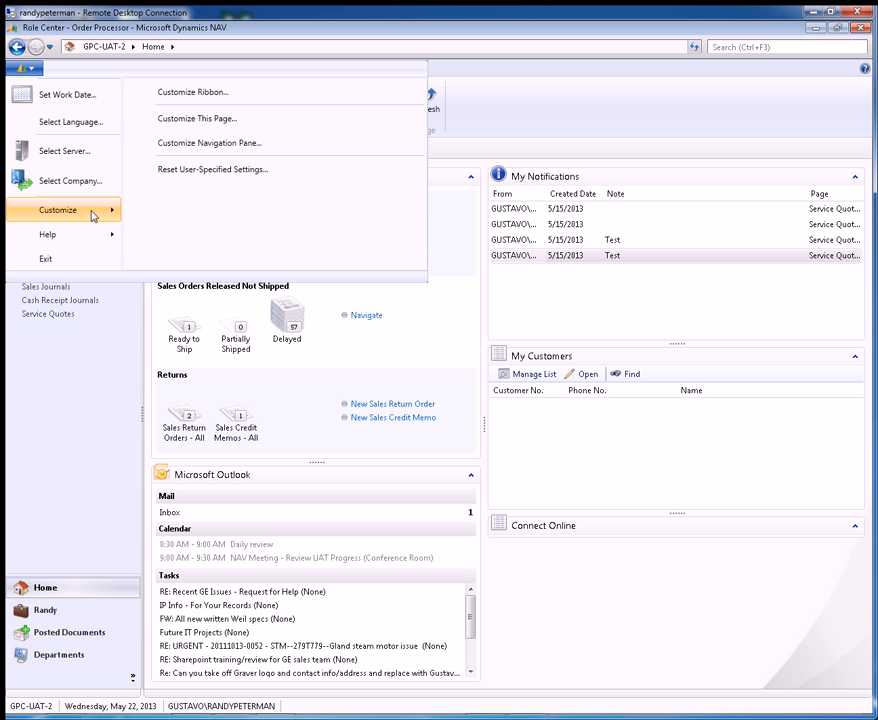
pyautogui.click(235, 122)
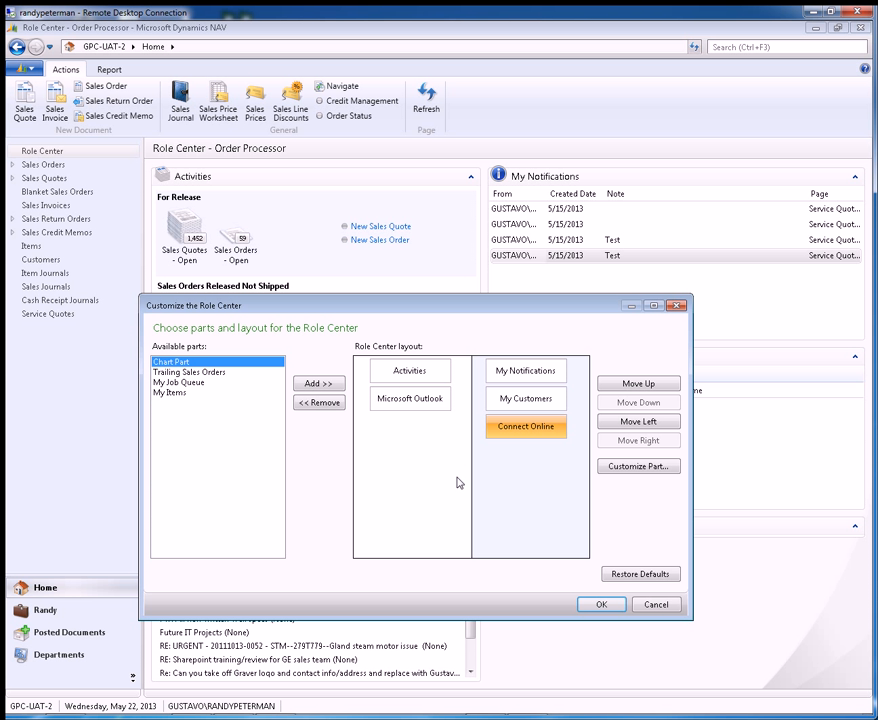
pyautogui.click(422, 403)
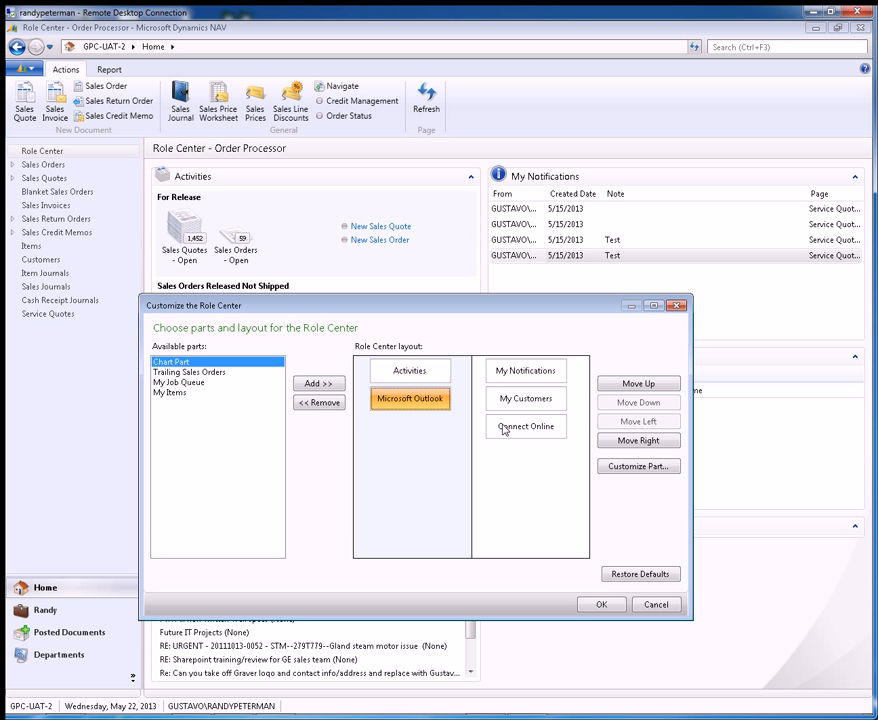
pyautogui.click(641, 467)
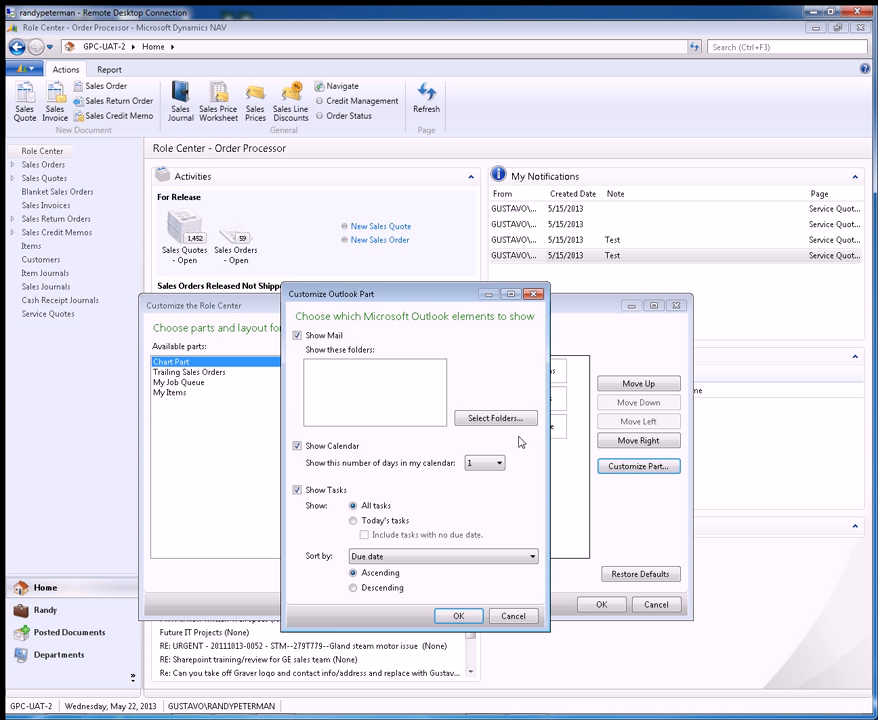
pyautogui.click(297, 446)
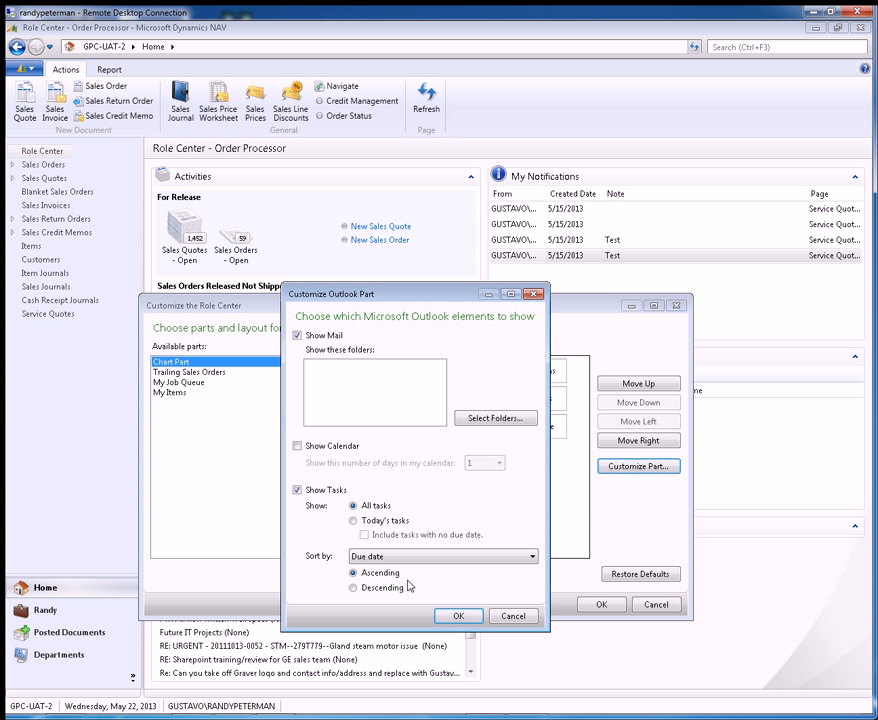
pyautogui.click(353, 521)
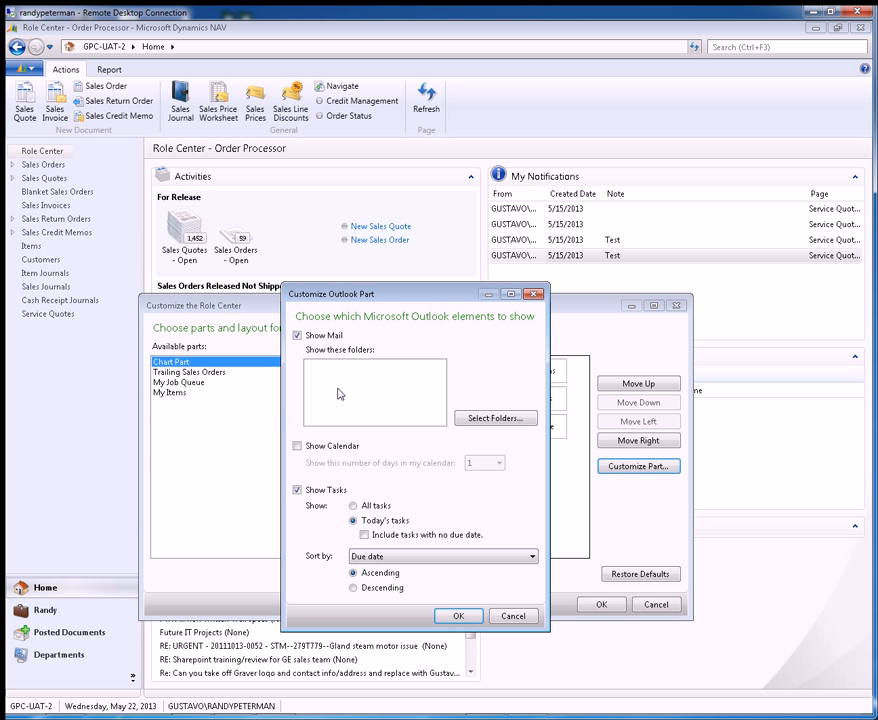
pyautogui.click(458, 615)
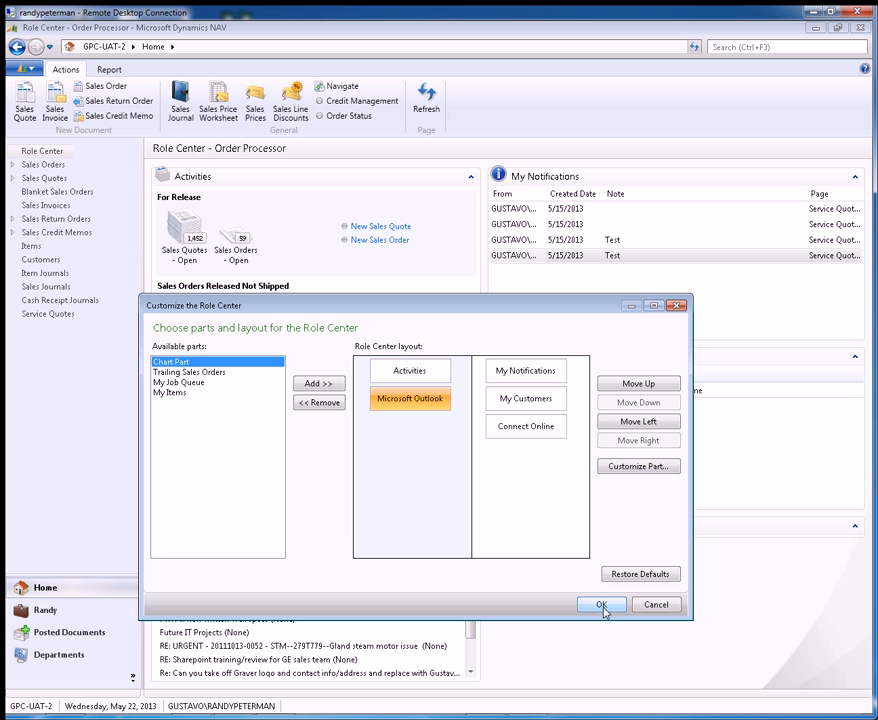
pyautogui.click(603, 605)
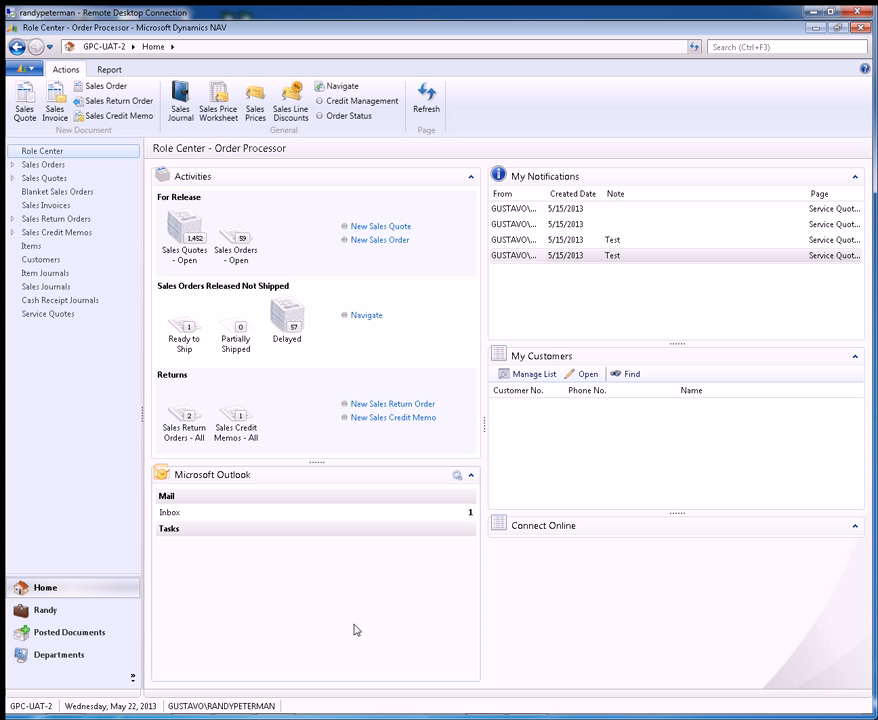
# Step: Restore the Role Center layout to its defaults, review the Microsoft Outlook part's settings, and apply the restored layout
pyautogui.click(29, 70)
pyautogui.moveTo(92, 213)
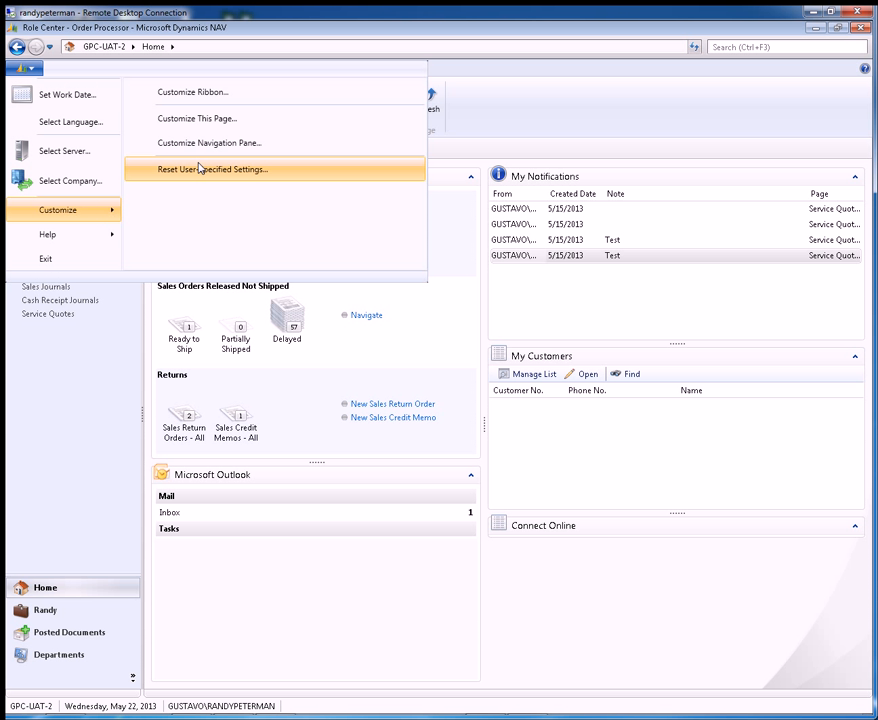
pyautogui.click(222, 120)
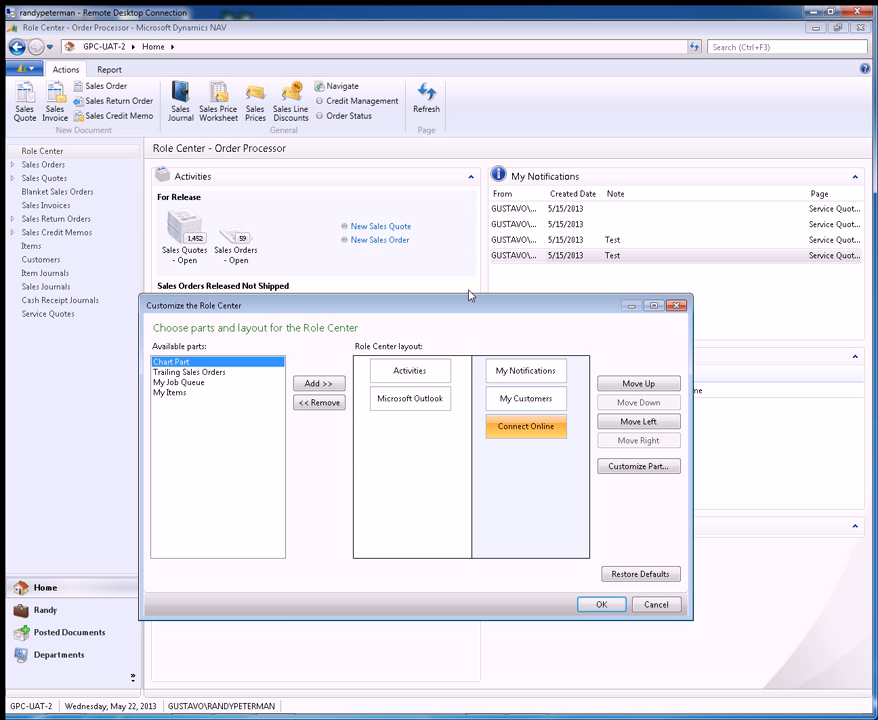
pyautogui.click(636, 575)
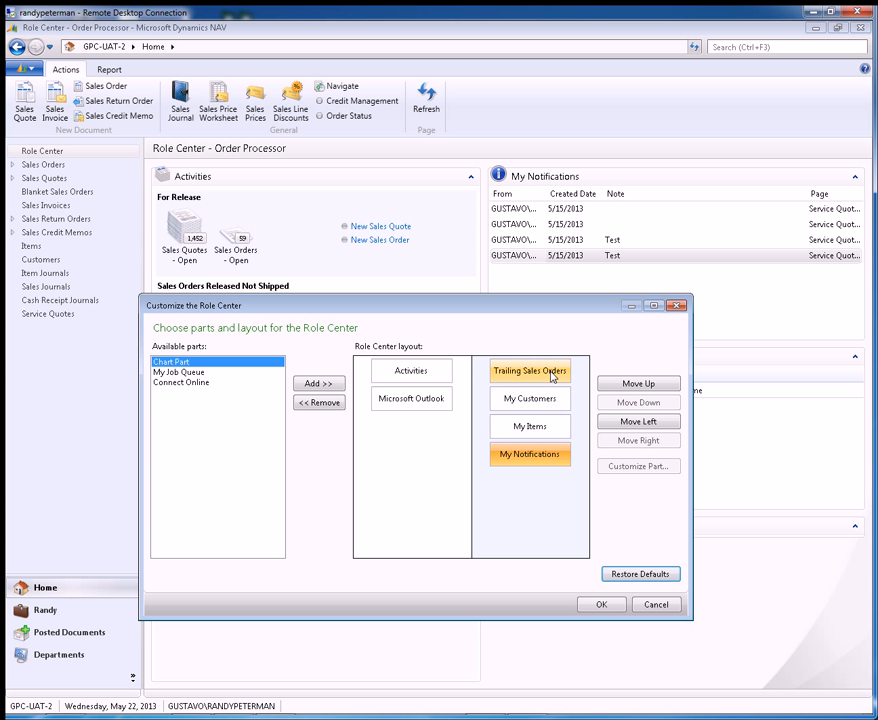
pyautogui.click(437, 404)
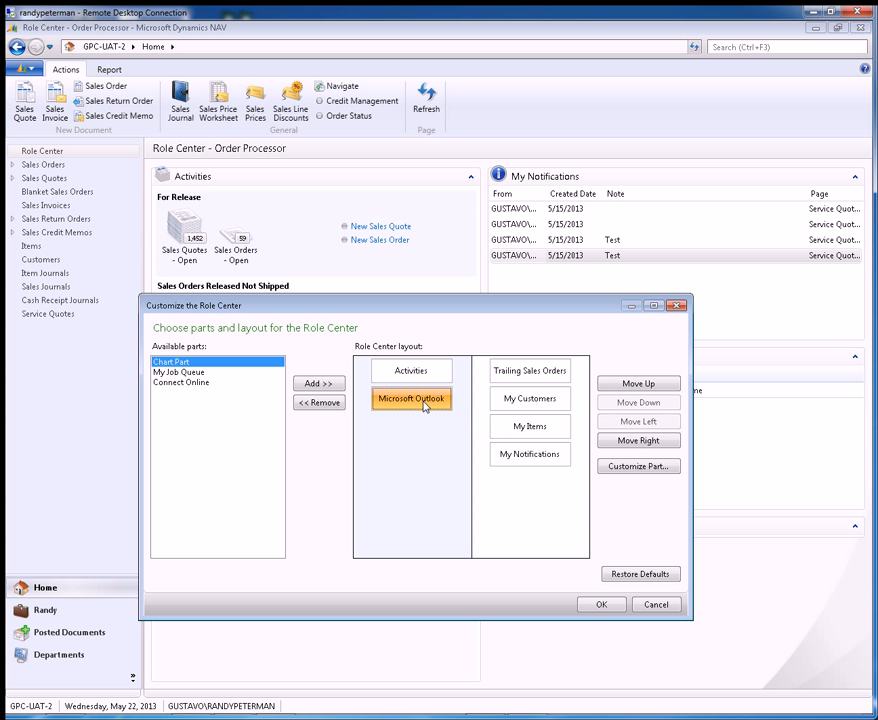
pyautogui.click(631, 467)
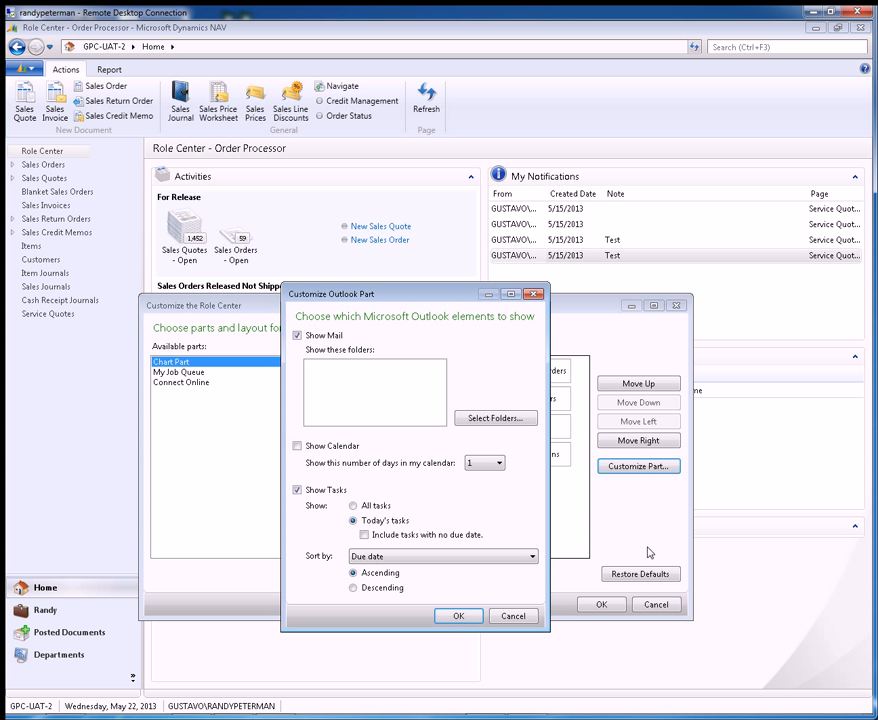
pyautogui.click(534, 294)
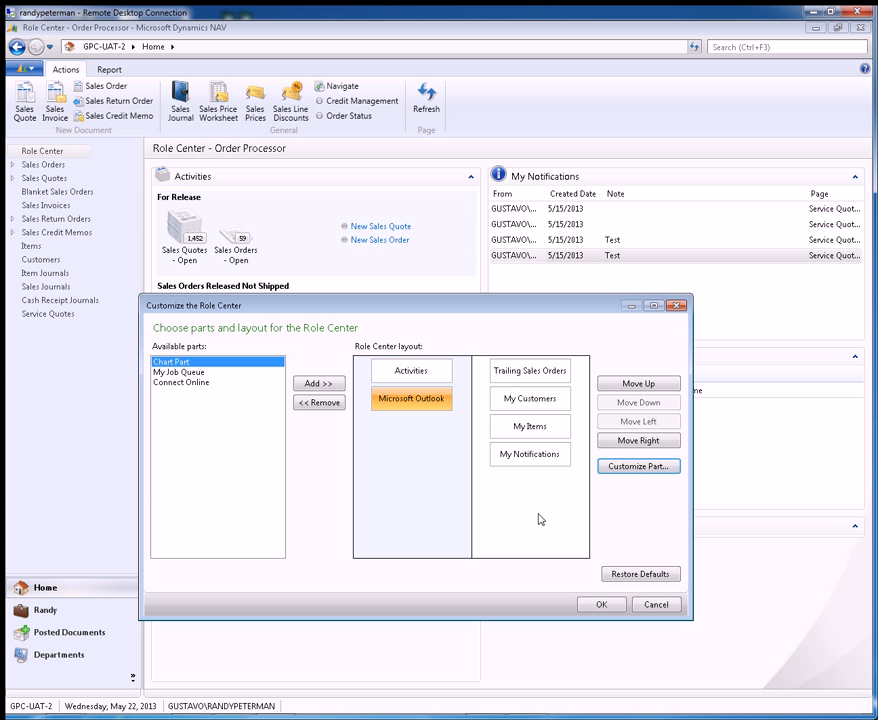
pyautogui.click(598, 605)
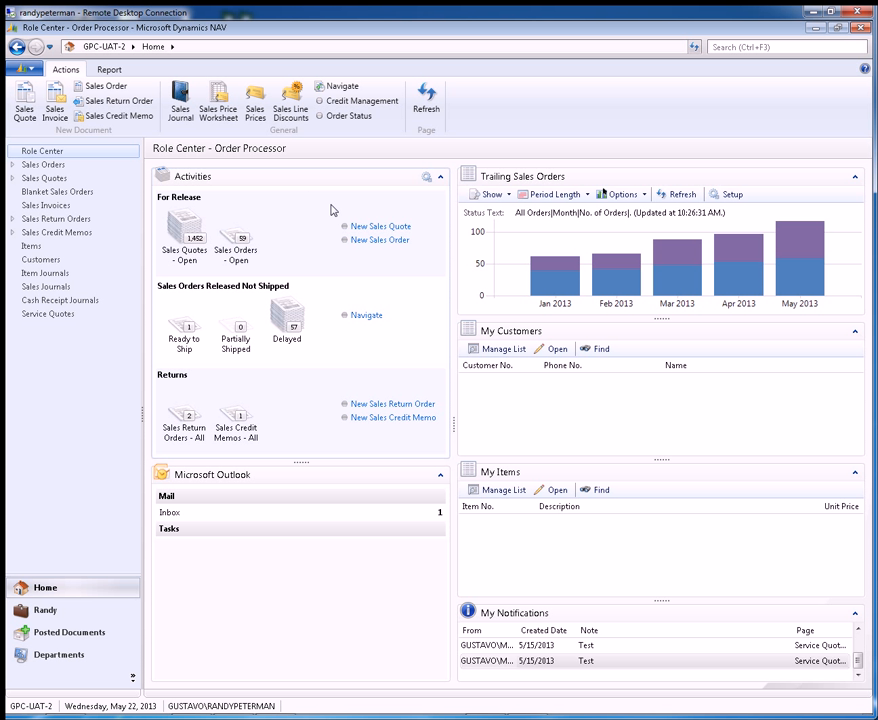
# Step: Customize the Activities part to remove the Sales Quotes - Open and Sales Orders - Open cues, then apply
pyautogui.click(24, 67)
pyautogui.moveTo(78, 218)
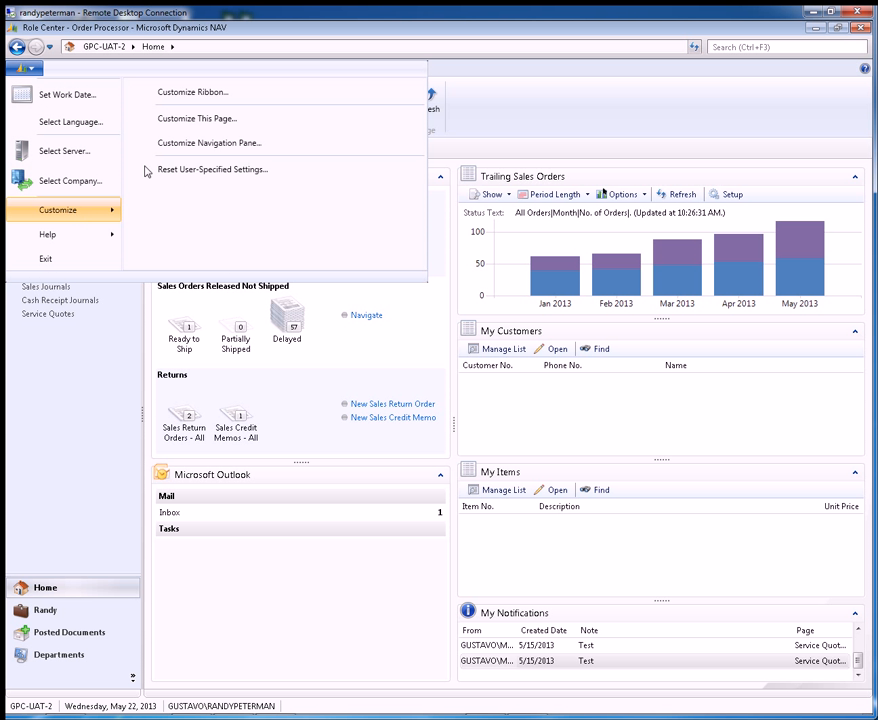
pyautogui.click(219, 120)
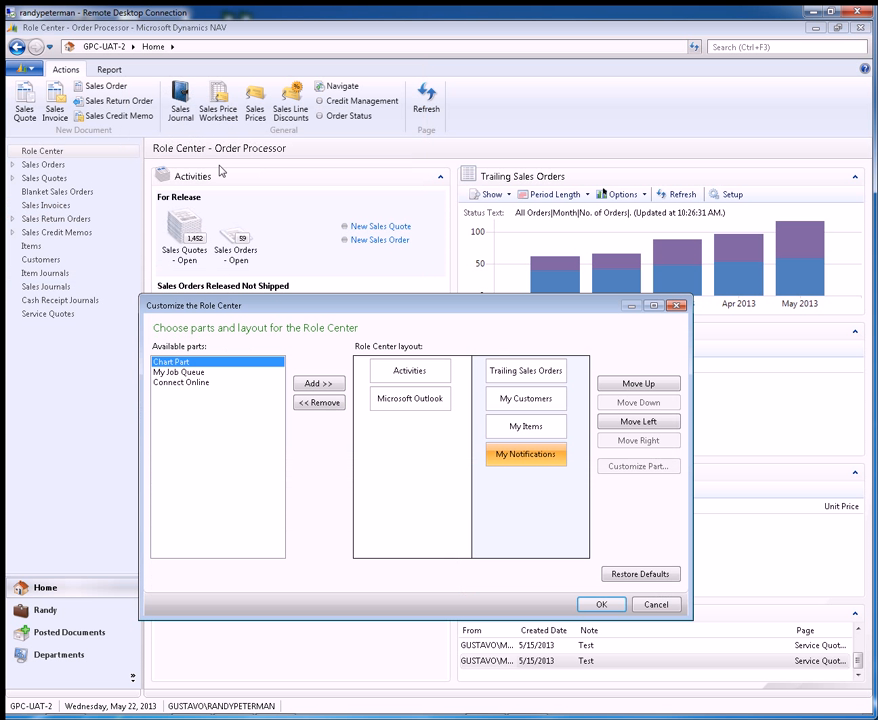
pyautogui.click(420, 376)
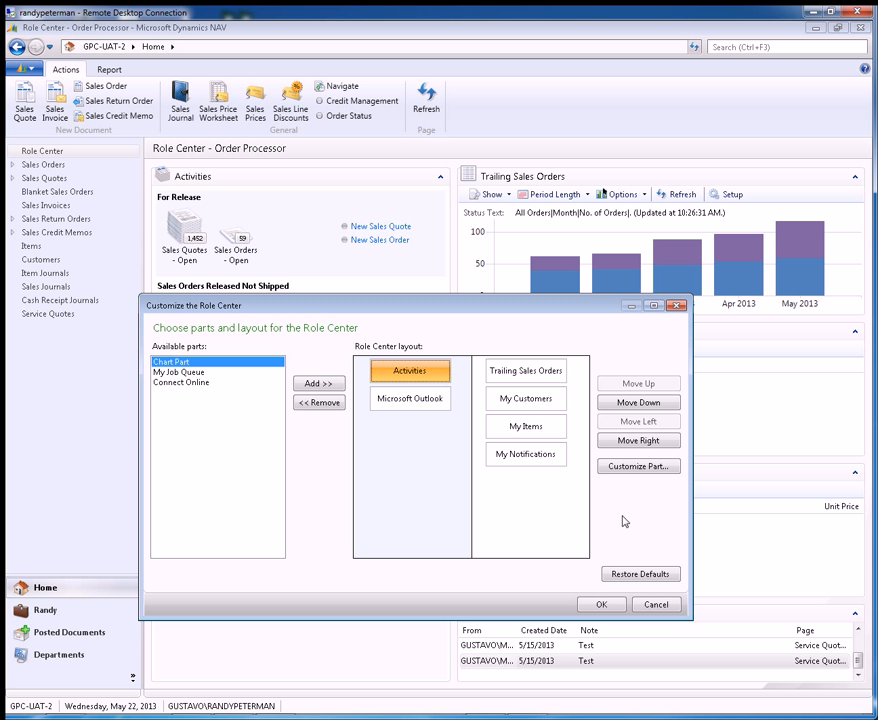
pyautogui.click(645, 466)
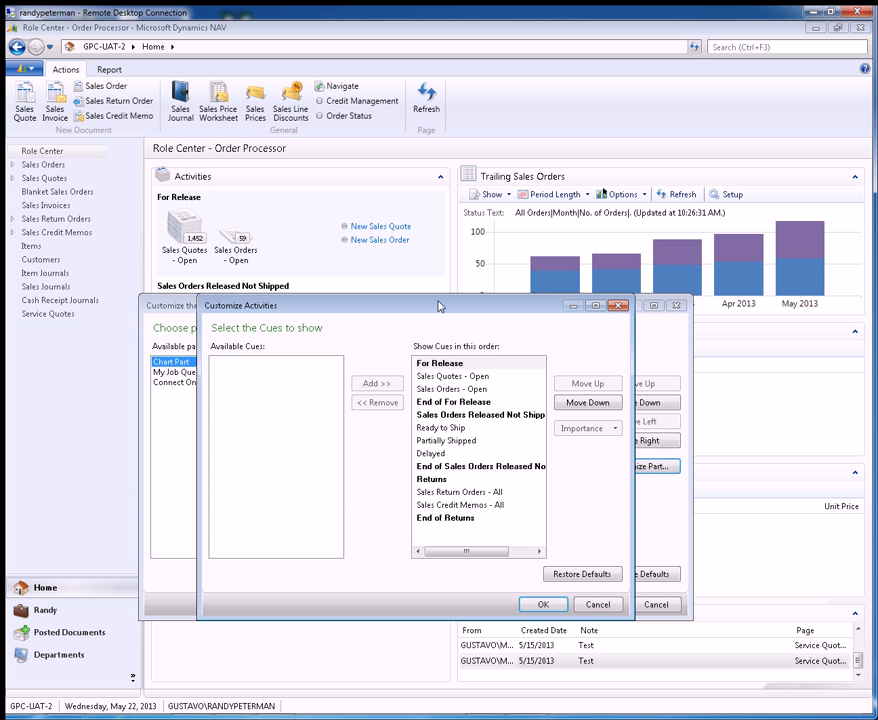
pyautogui.moveTo(440, 296); pyautogui.dragTo(697, 132)
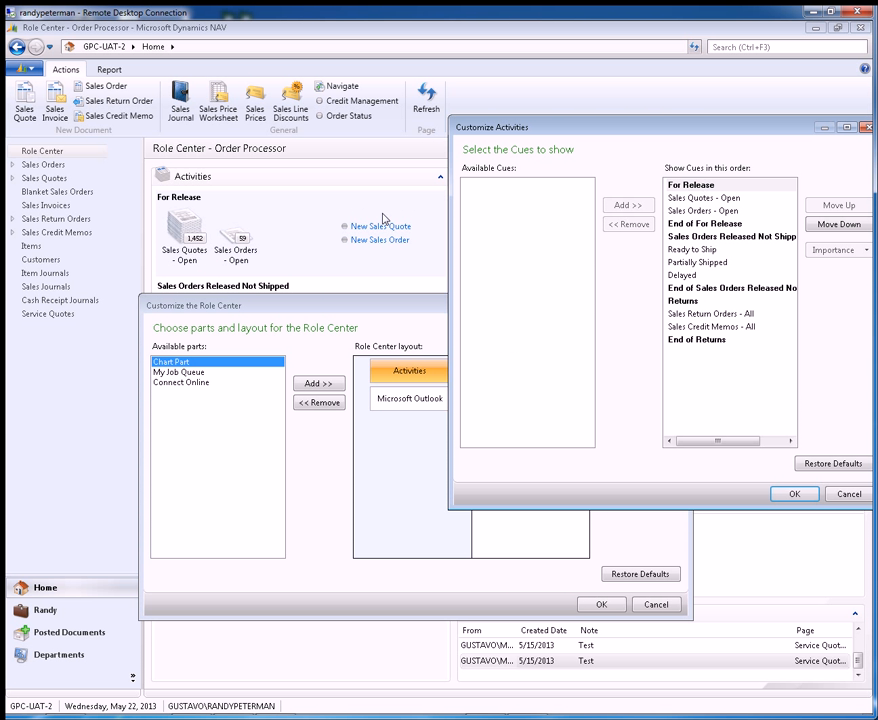
pyautogui.click(702, 187)
pyautogui.click(701, 198)
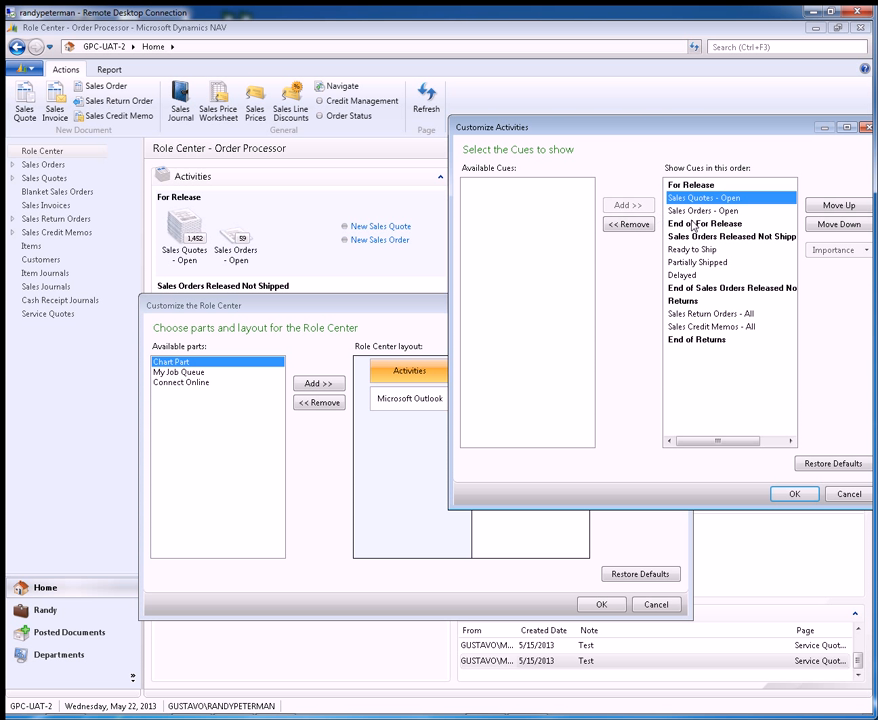
pyautogui.click(630, 224)
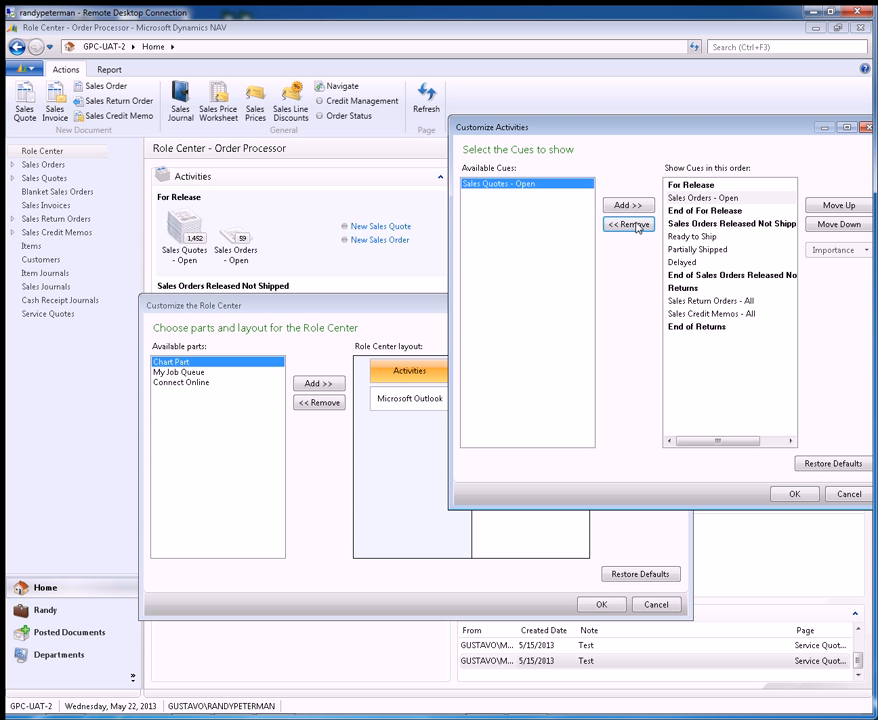
pyautogui.click(720, 198)
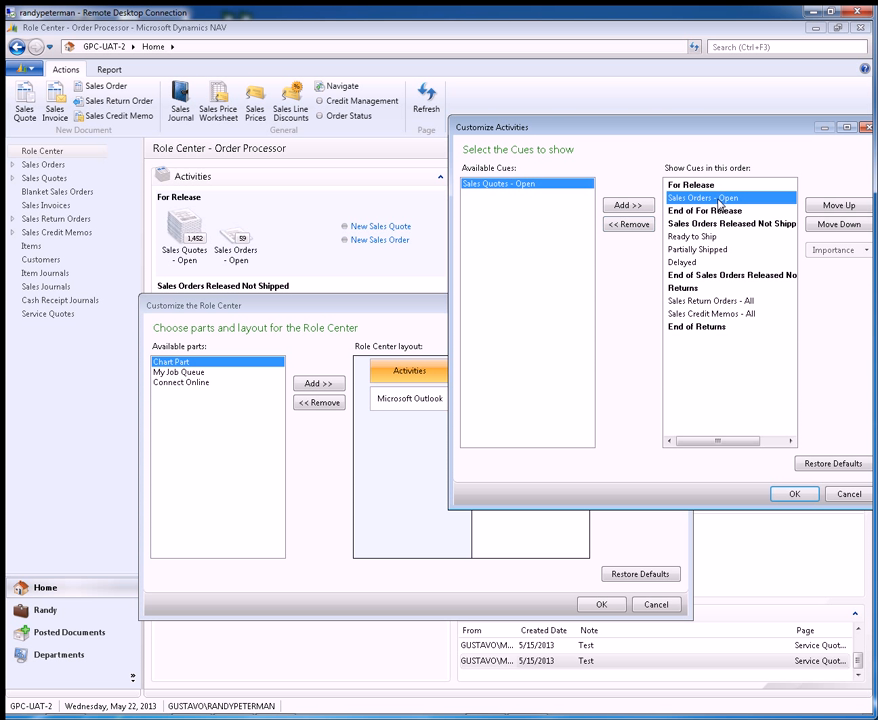
pyautogui.click(630, 224)
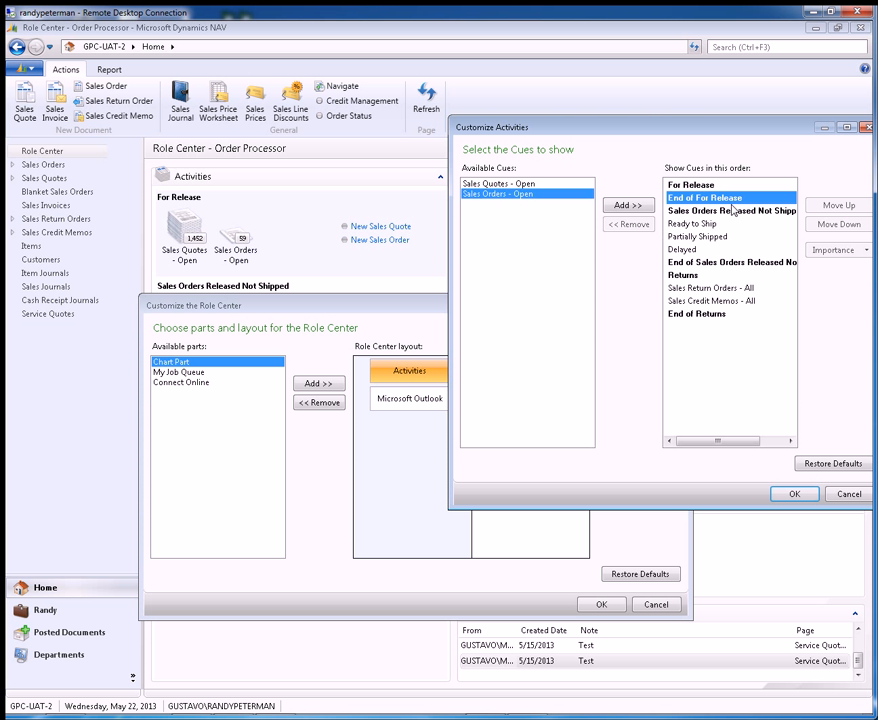
pyautogui.moveTo(722, 128); pyautogui.dragTo(587, 157)
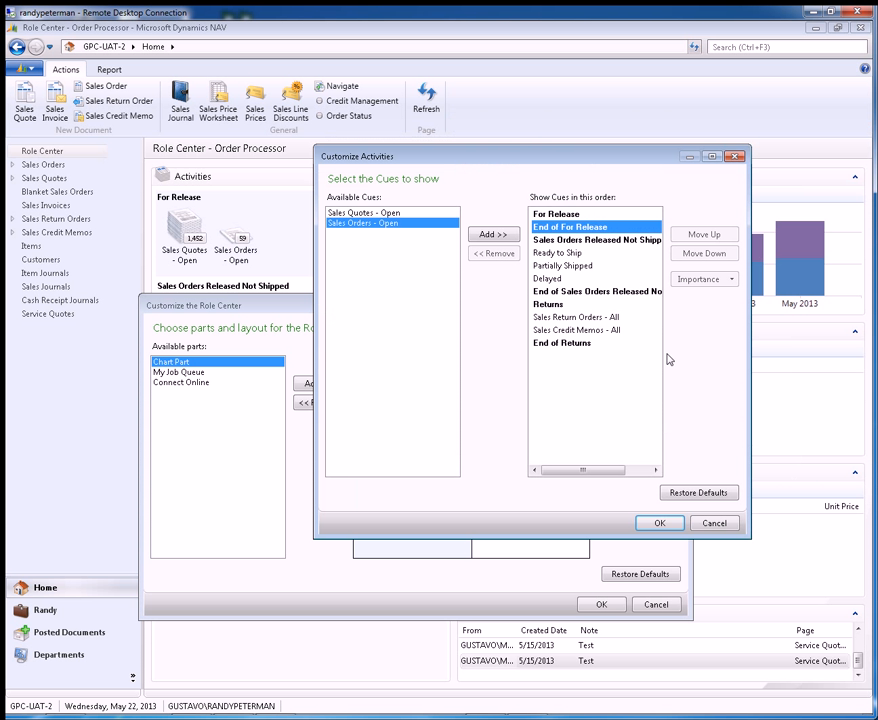
pyautogui.click(660, 524)
pyautogui.click(603, 604)
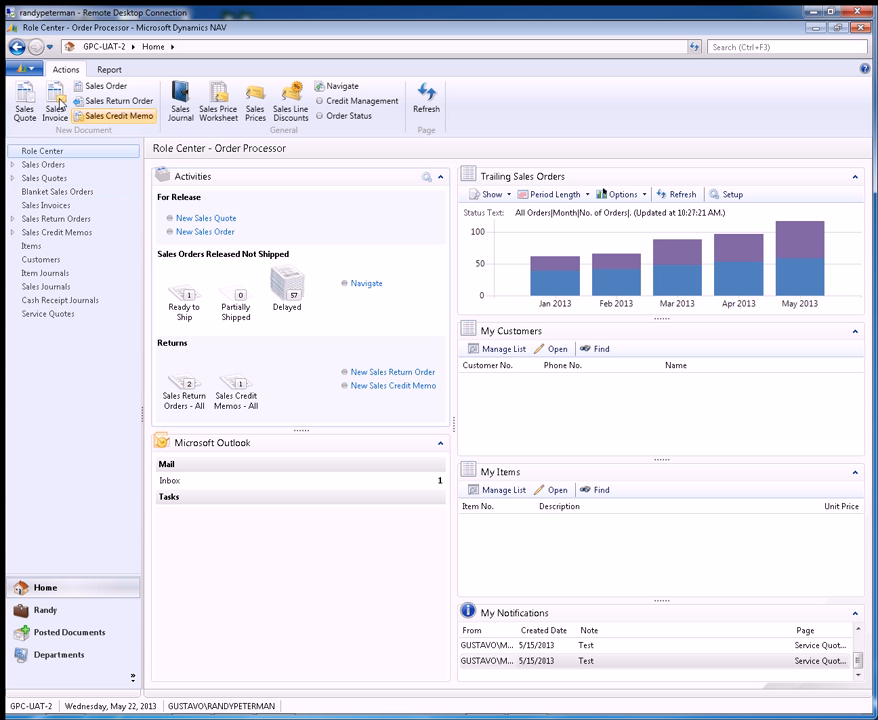
# Step: Restore the Activities part's default cues and apply the page customization
pyautogui.click(33, 70)
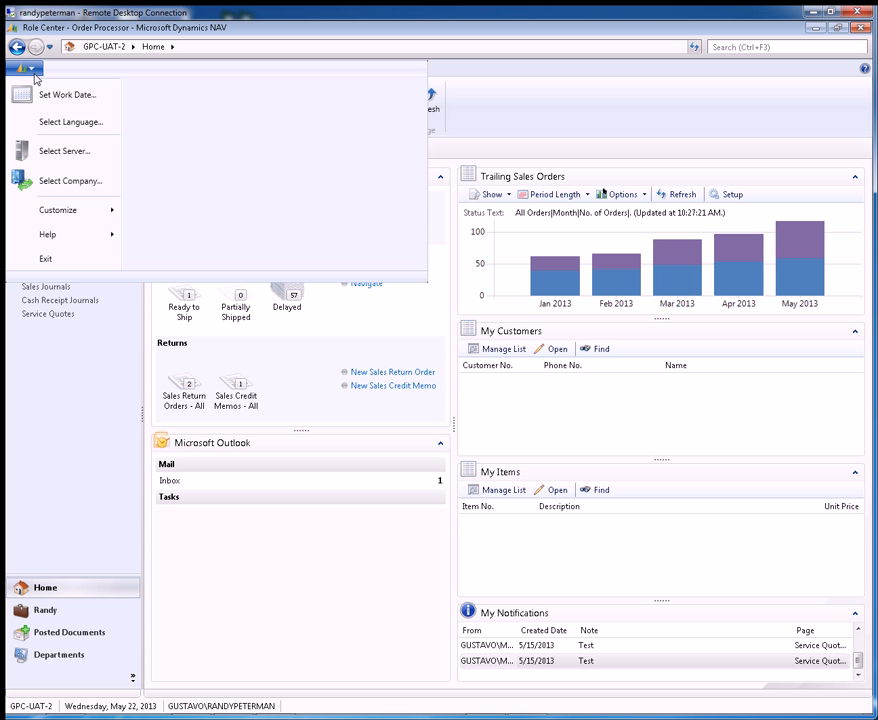
pyautogui.click(29, 70)
pyautogui.click(29, 70)
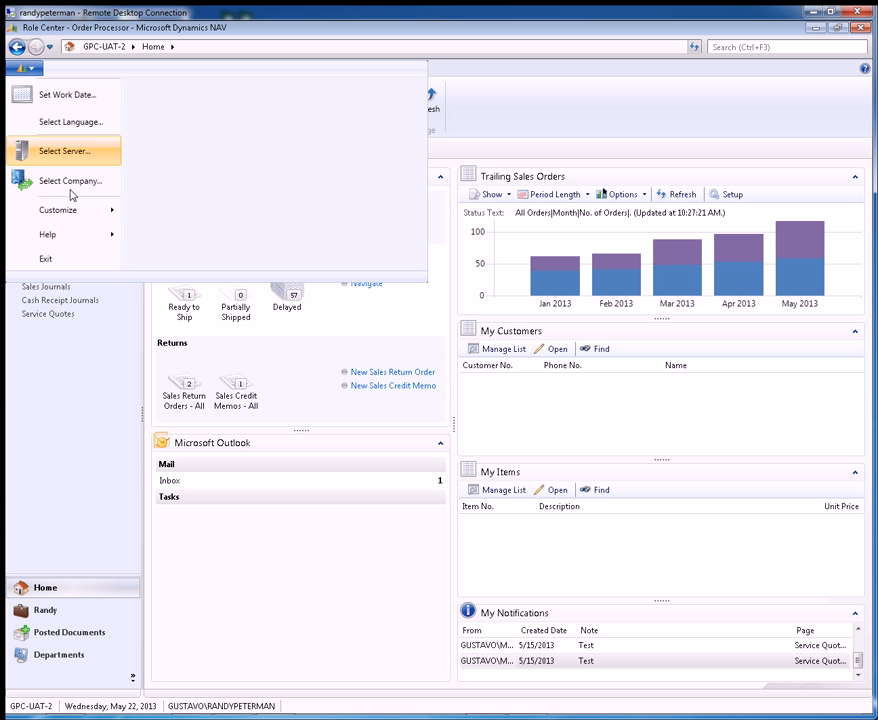
pyautogui.moveTo(118, 209)
pyautogui.click(250, 122)
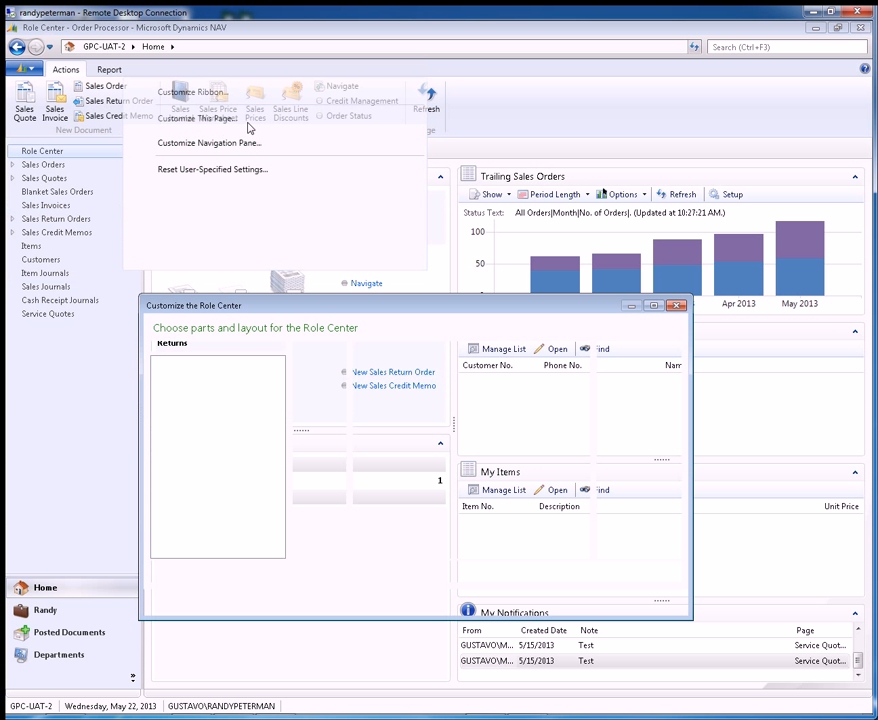
pyautogui.click(404, 371)
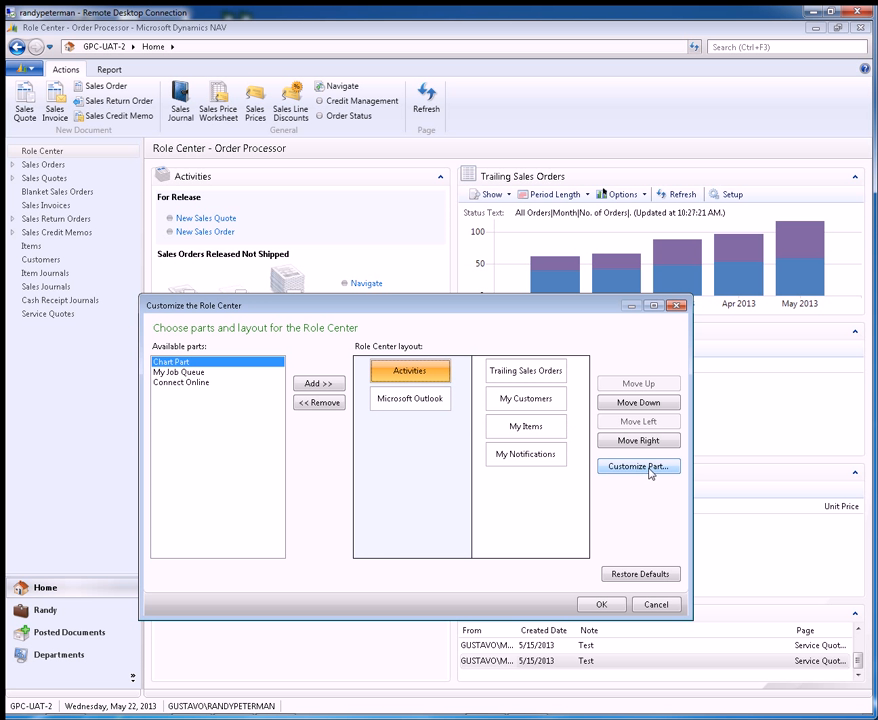
pyautogui.click(651, 470)
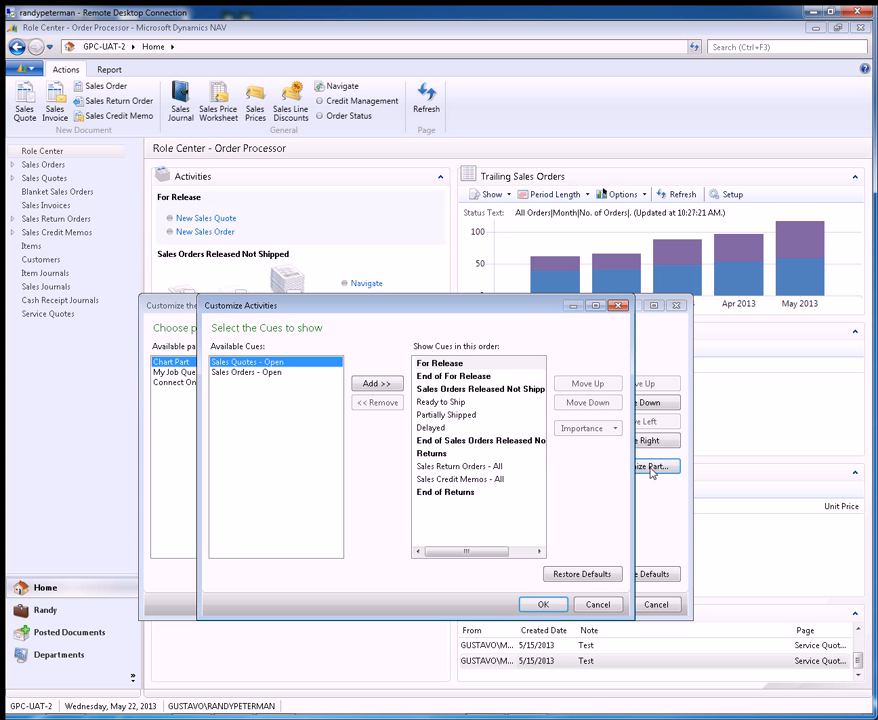
pyautogui.click(600, 579)
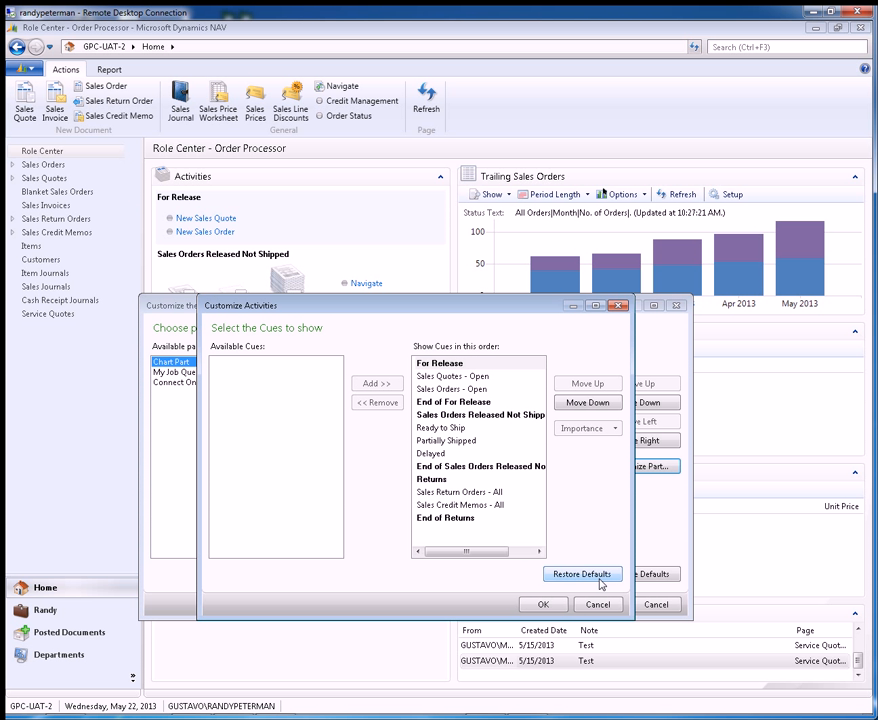
pyautogui.click(549, 604)
pyautogui.click(610, 606)
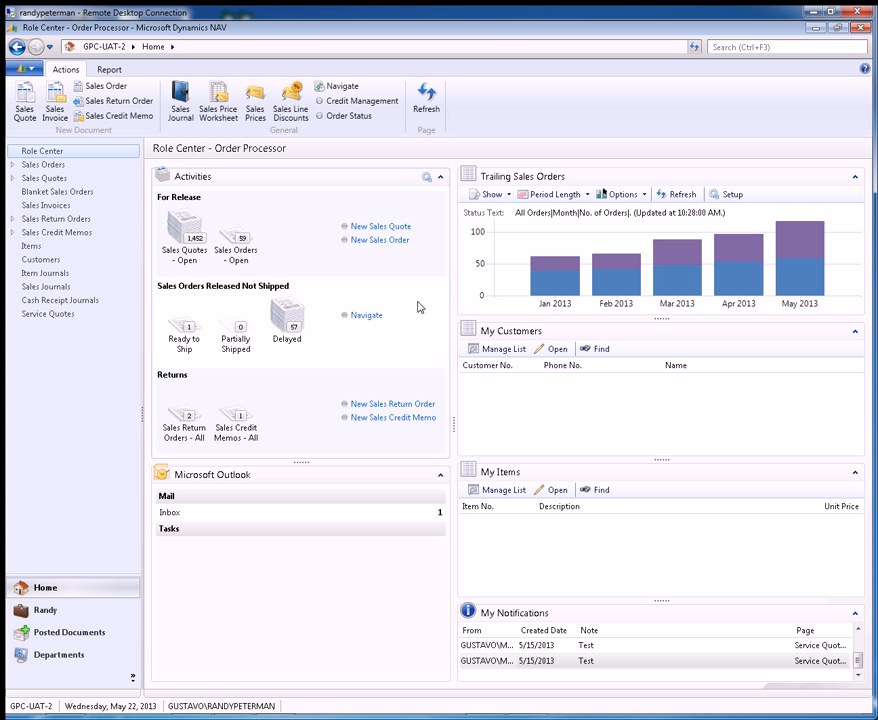
pyautogui.moveTo(549, 272)
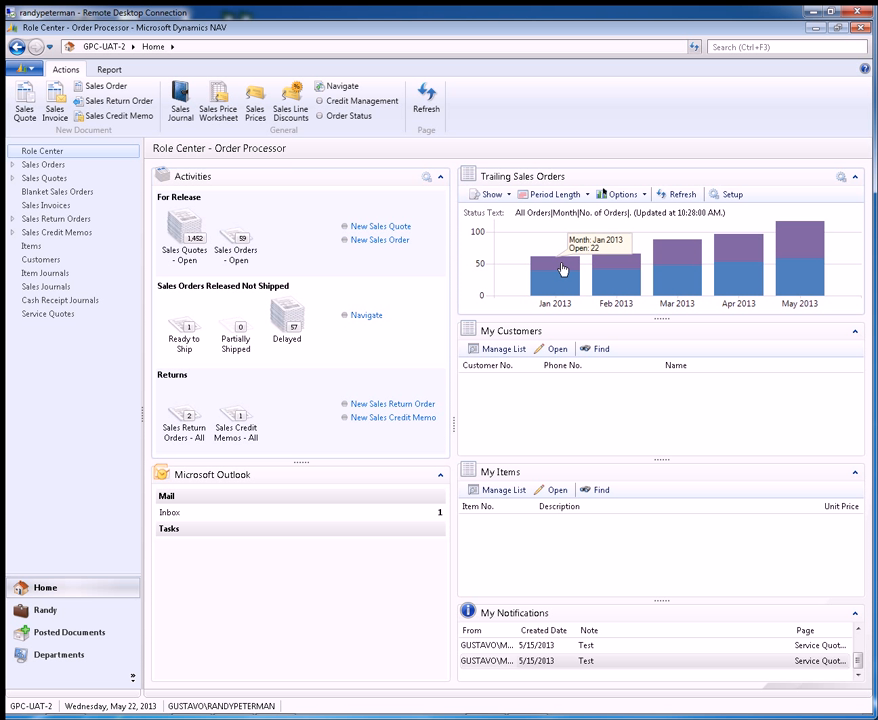